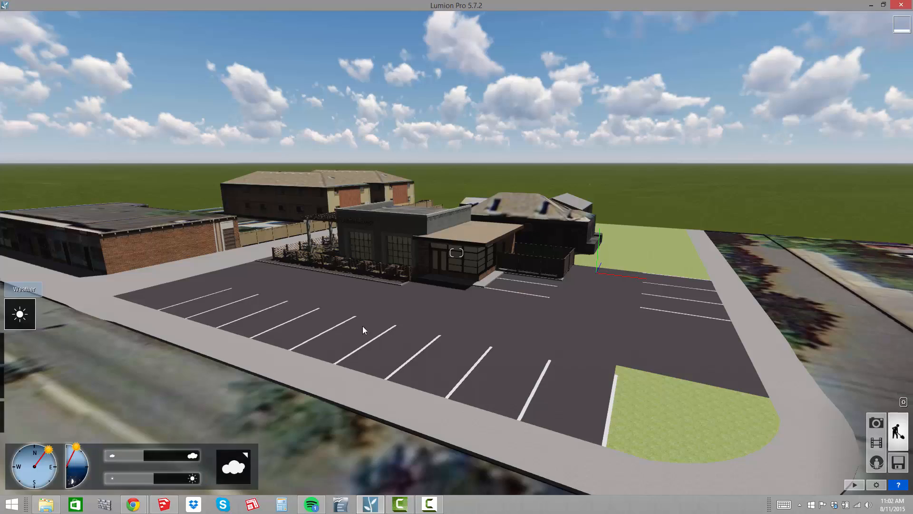
Rotate the sun direction around toward the south-southeast so sunlight falls on the pub's front facade.
key("w")
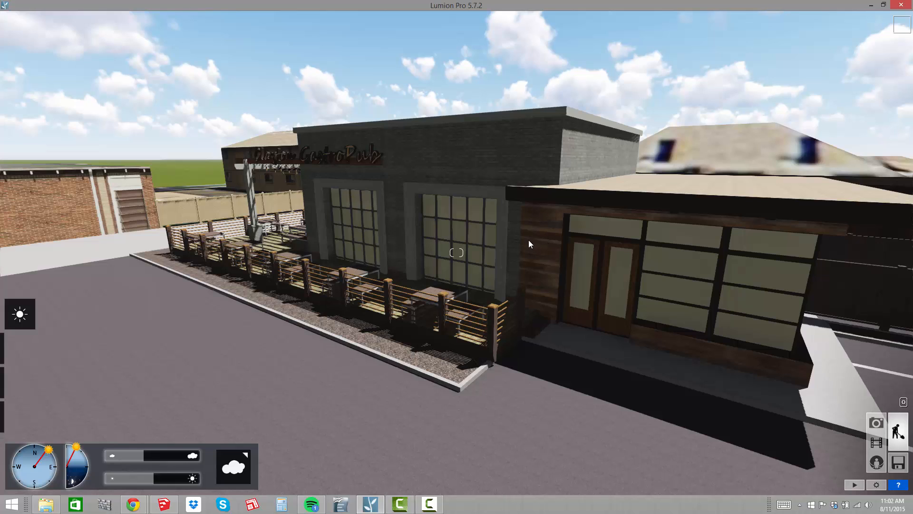
mouse_move(20, 318)
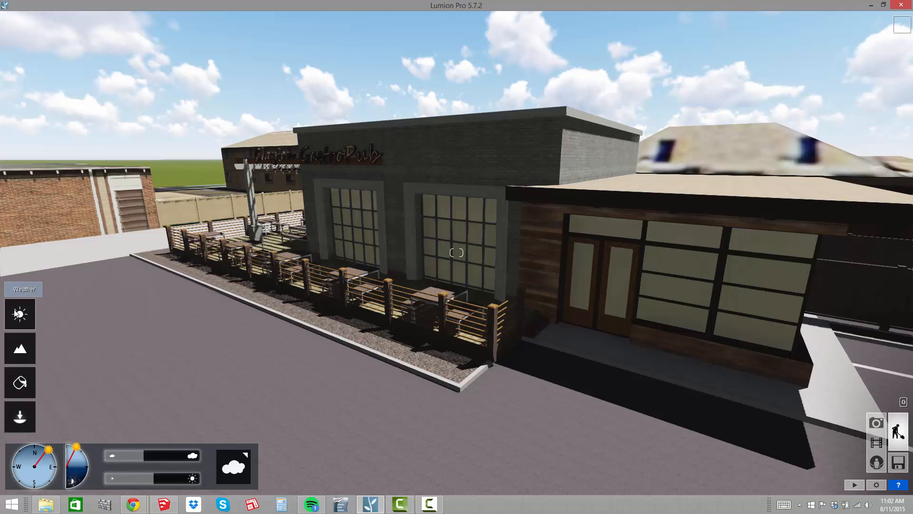
left_click_drag(52, 457, 55, 478)
right_click_drag(546, 346, 589, 291)
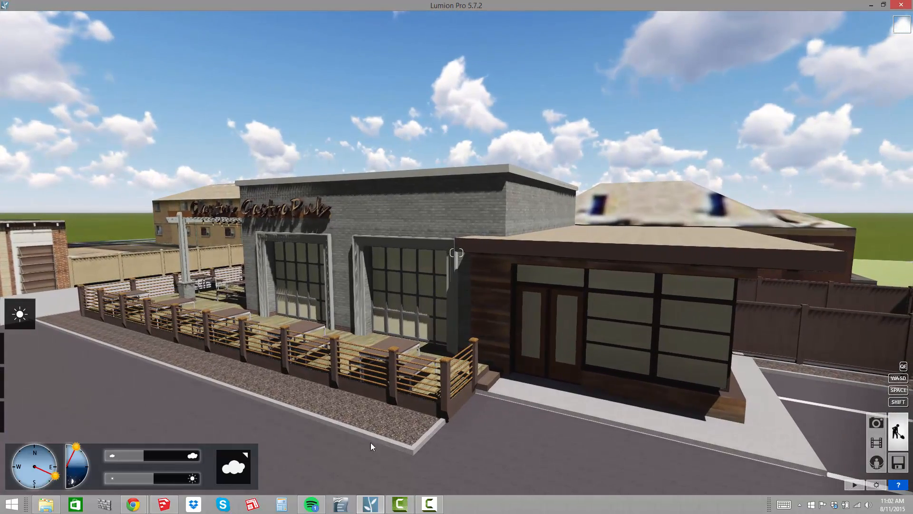
left_click_drag(52, 477, 44, 487)
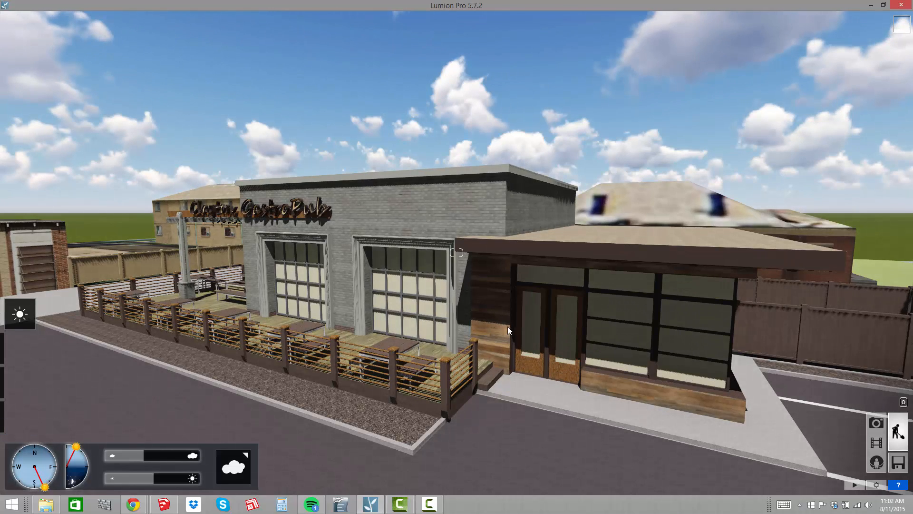
Fine-tune the sun direction to nearly due south and lower the sun height slightly.
key("a")
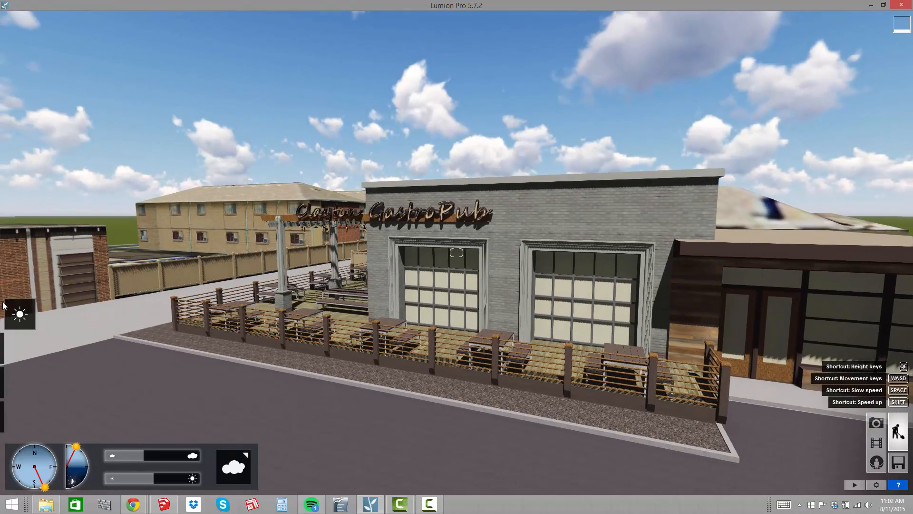
mouse_move(21, 315)
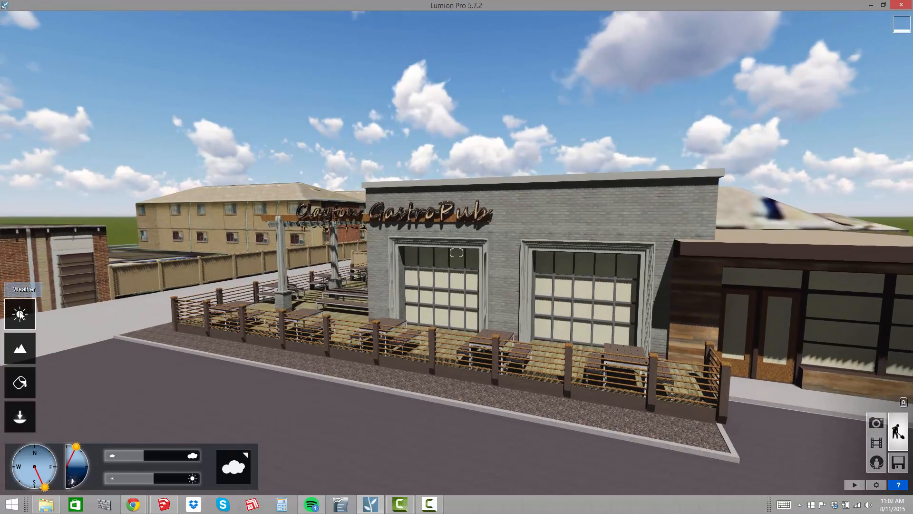
left_click_drag(45, 487, 38, 489)
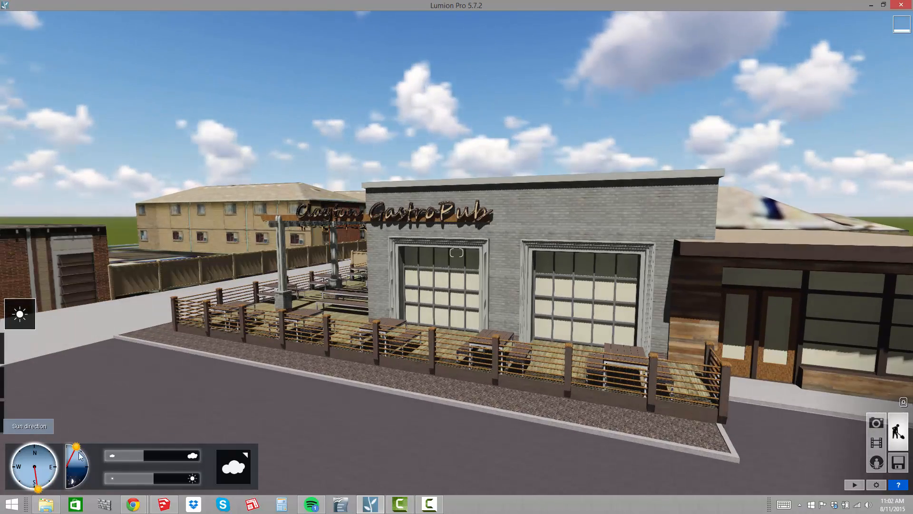
left_click_drag(77, 446, 81, 450)
Apply the custom Glass material to the lower door and window panes (Blue Glass) and reduce its transparency slightly.
key("w")
right_click_drag(430, 234, 604, 233)
right_click_drag(461, 170, 446, 164)
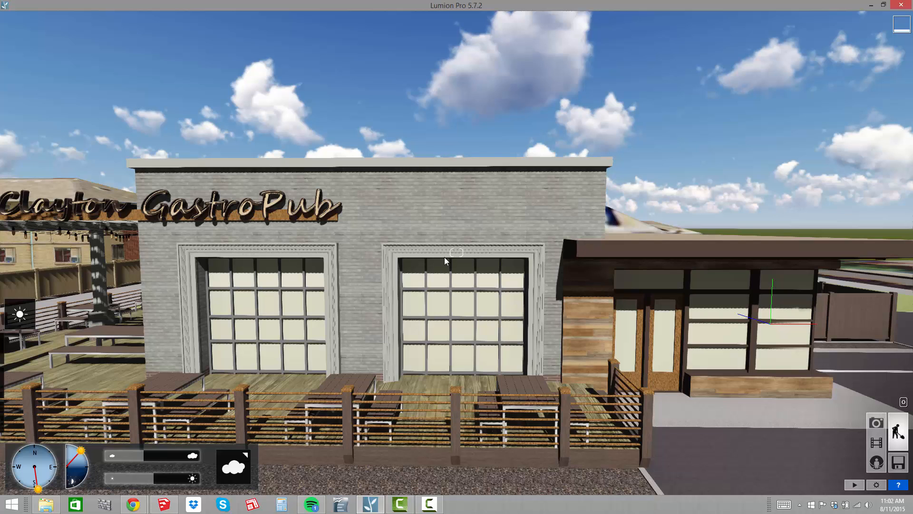
right_click_drag(444, 259, 476, 244)
key("w")
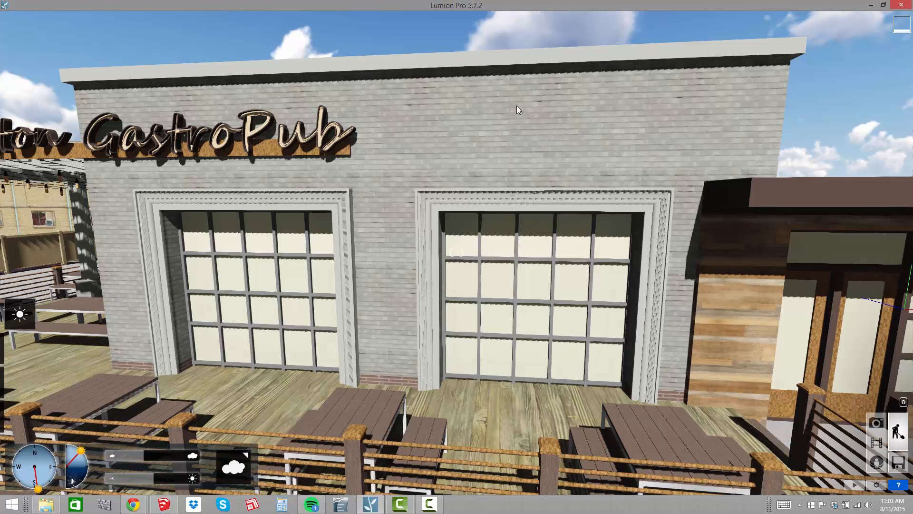
key("s")
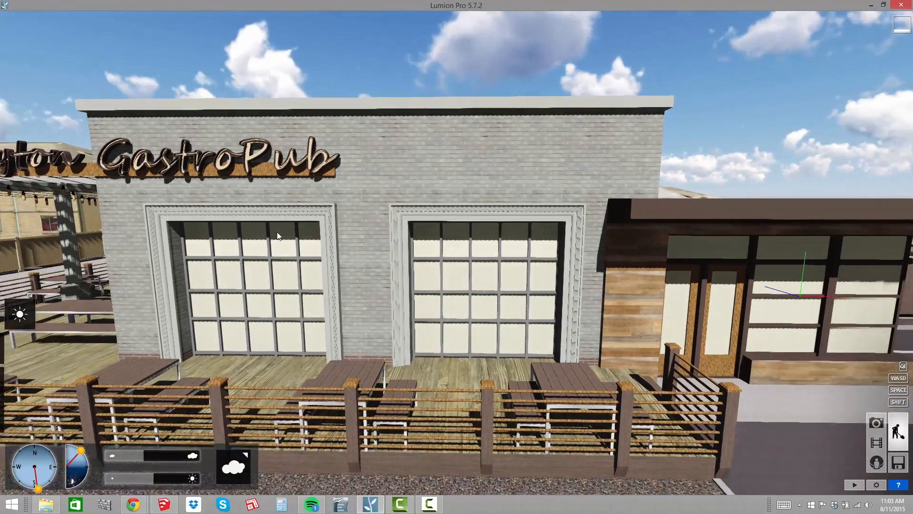
right_click_drag(277, 232, 301, 239)
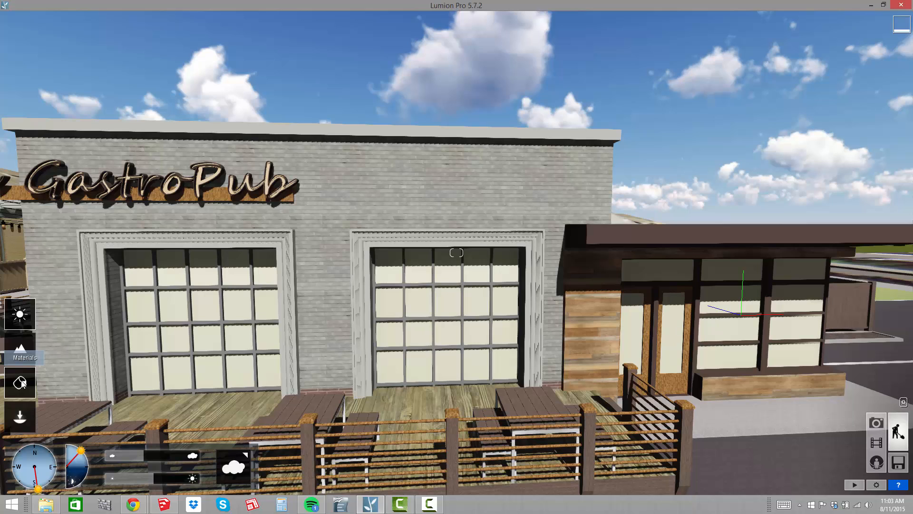
left_click(21, 383)
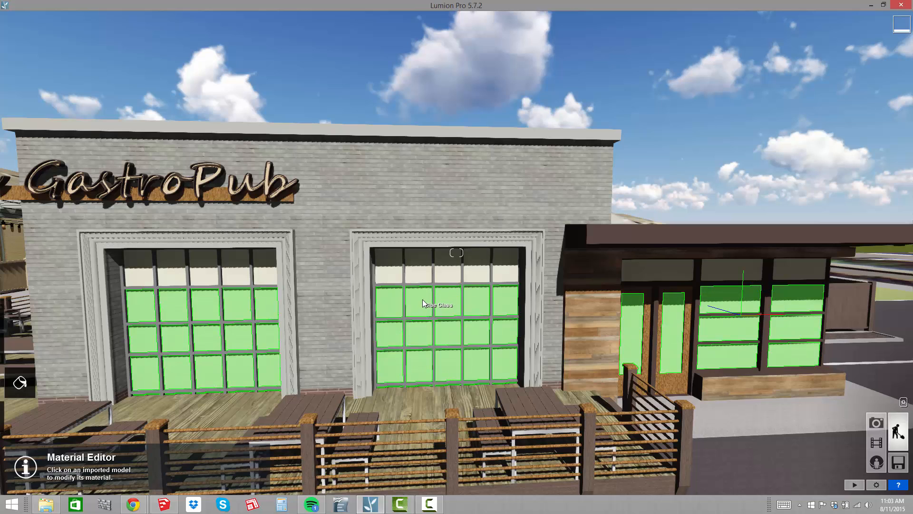
key("w")
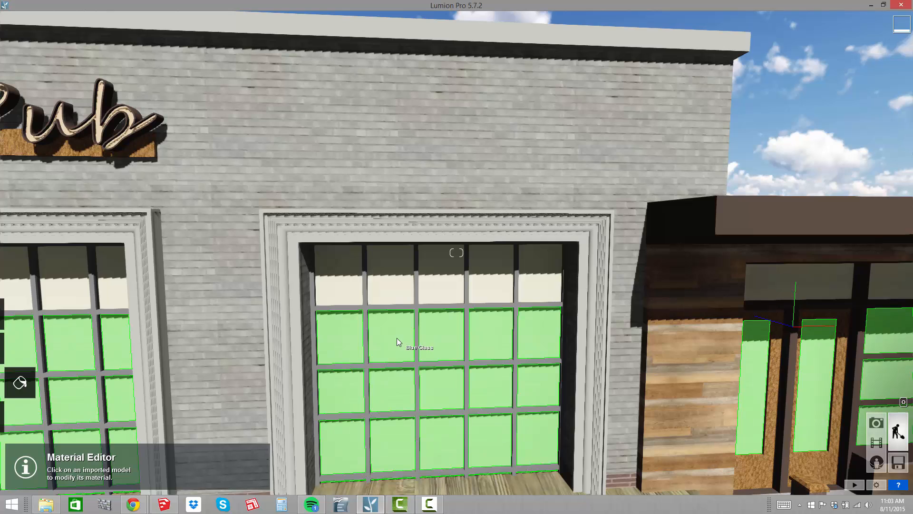
left_click(395, 339)
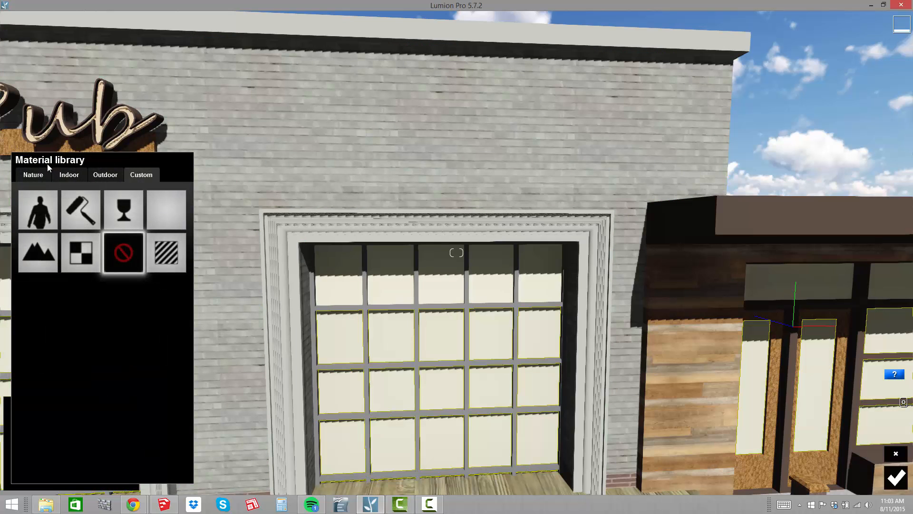
left_click(122, 211)
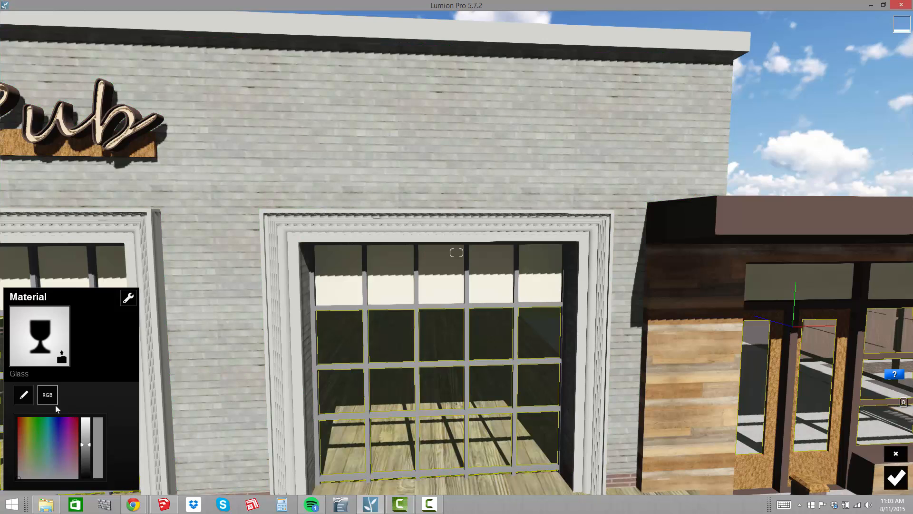
left_click(25, 395)
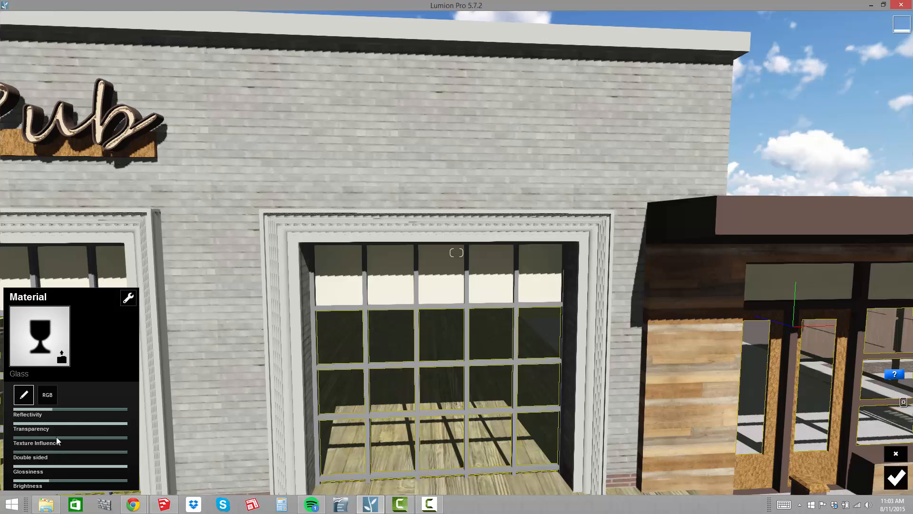
left_click_drag(126, 424, 122, 423)
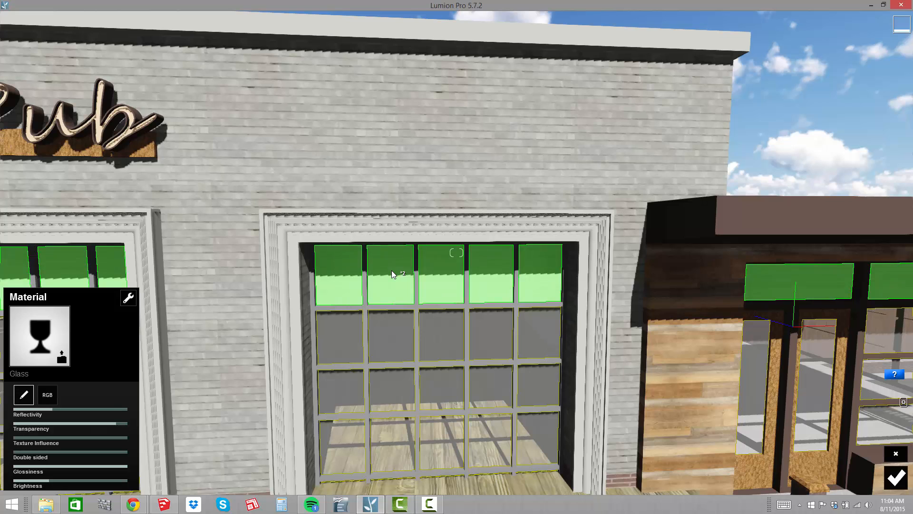
Apply the custom Glass material to the upper row of window panes and reduce its transparency a little.
left_click(392, 270)
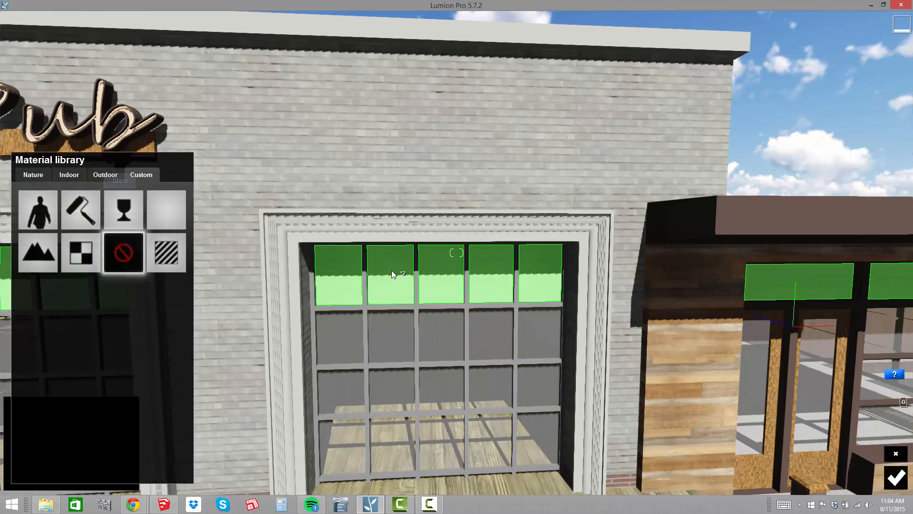
left_click(119, 209)
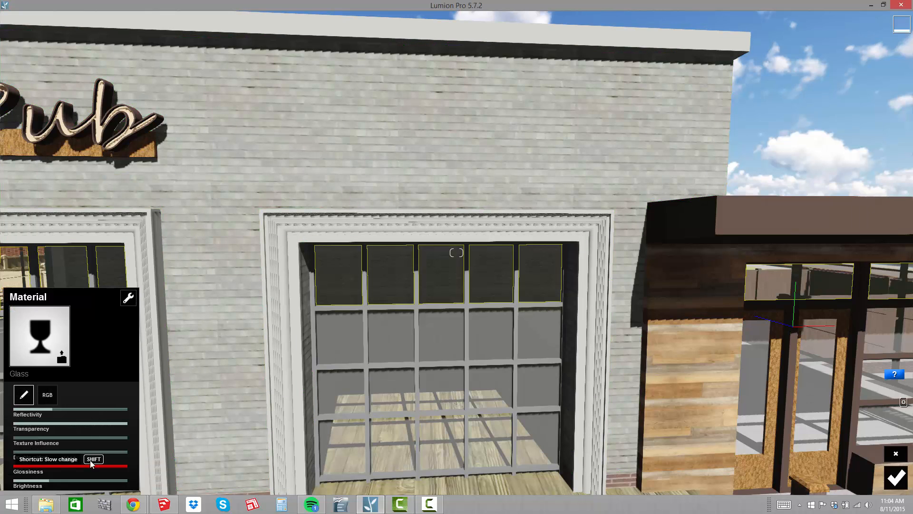
left_click_drag(127, 425, 101, 427)
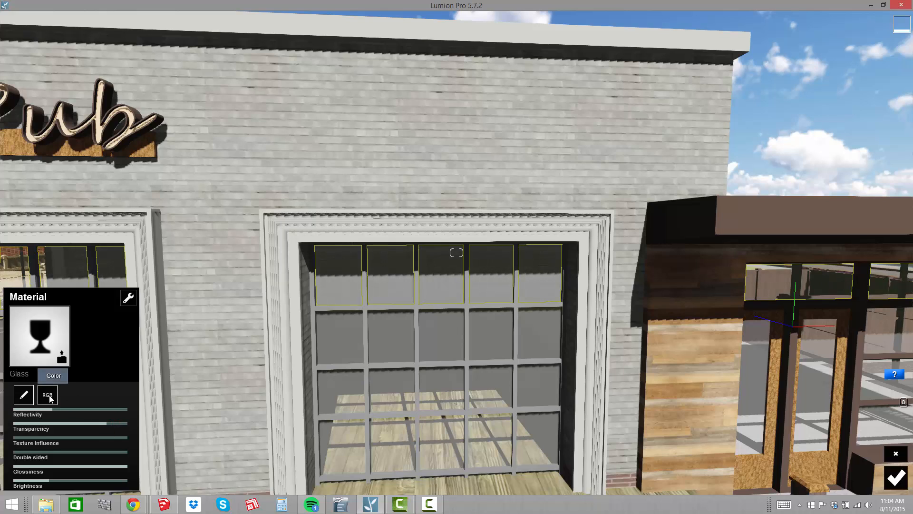
Assign the custom Landscape material to the Vegetation_Grass1 lawn surfaces around the parking lot.
key("s")
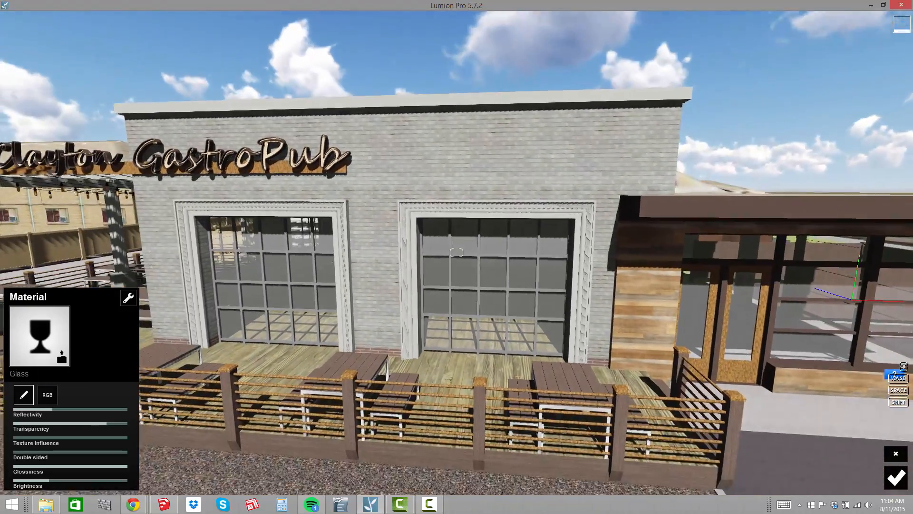
key("w")
right_click_drag(457, 252, 486, 250)
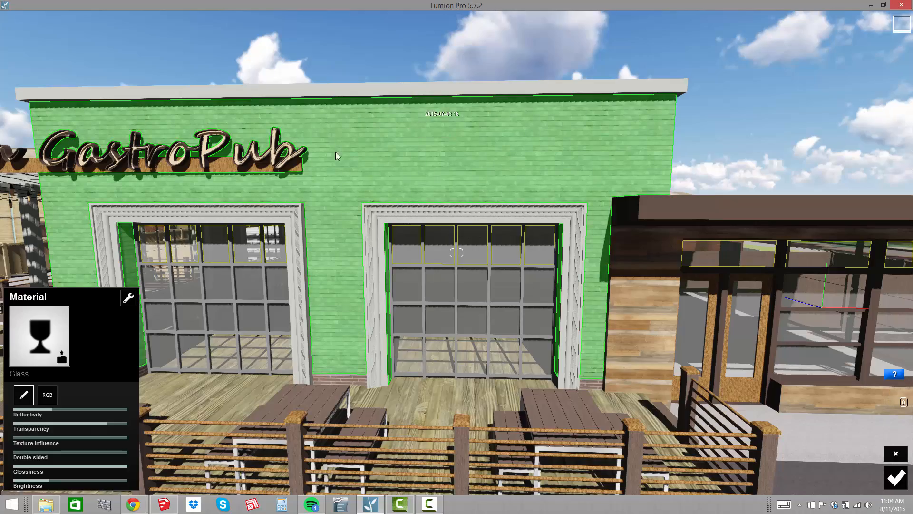
key("s")
right_click_drag(336, 152, 366, 214)
key("s")
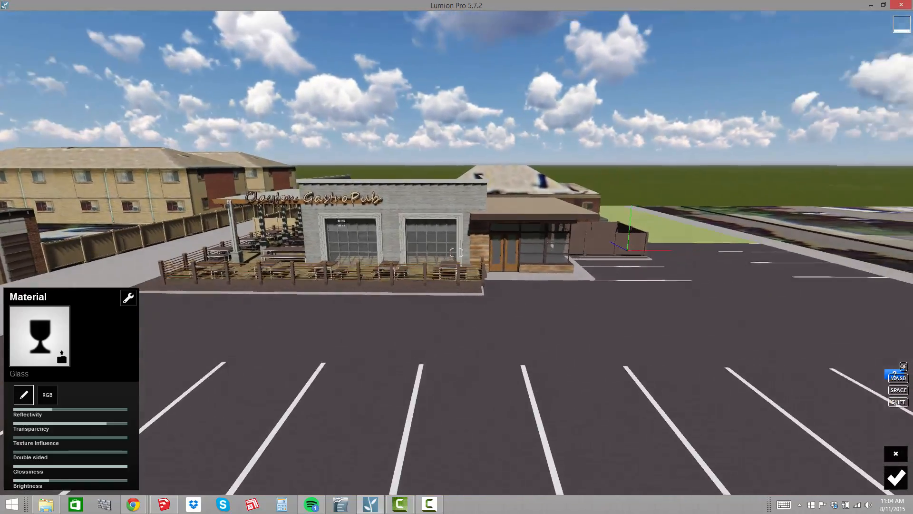
key("s")
right_click_drag(457, 252, 423, 261)
key("d")
key("d")
key("d")
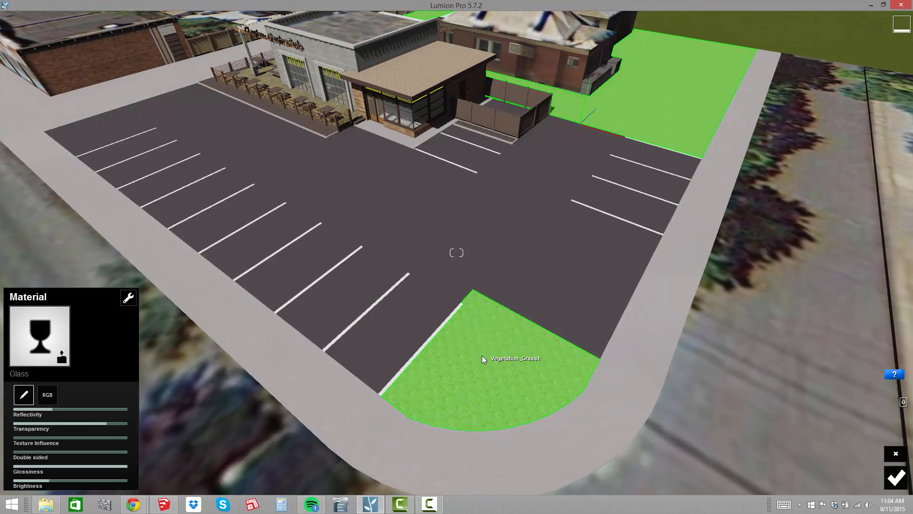
left_click(482, 357)
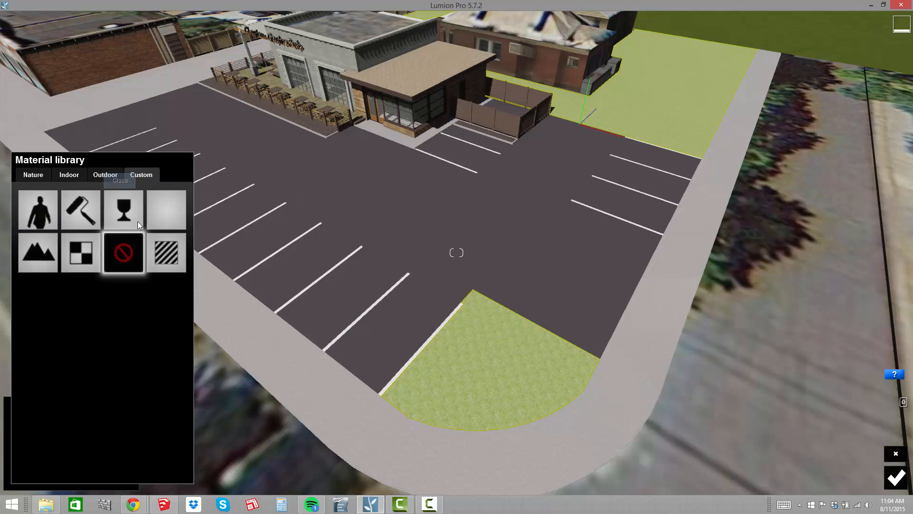
left_click(39, 257)
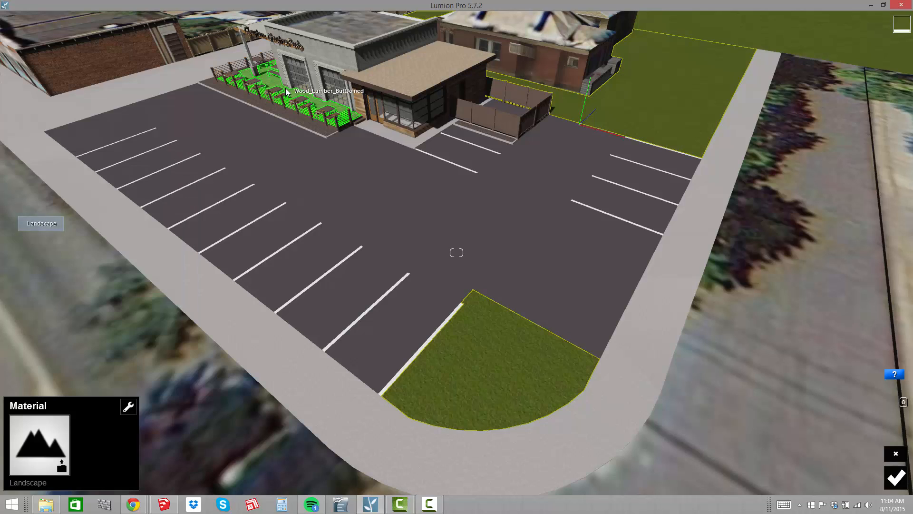
Check the Landscape material on the corner lawn up close and save the material changes.
right_click_drag(468, 232, 468, 207)
mouse_move(457, 252)
right_mouse_down()
mouse_move(503, 249)
mouse_move(595, 218)
mouse_move(455, 228)
mouse_move(441, 153)
mouse_move(456, 247)
right_mouse_up()
key("e")
key("w")
key("w")
key("e")
key("w")
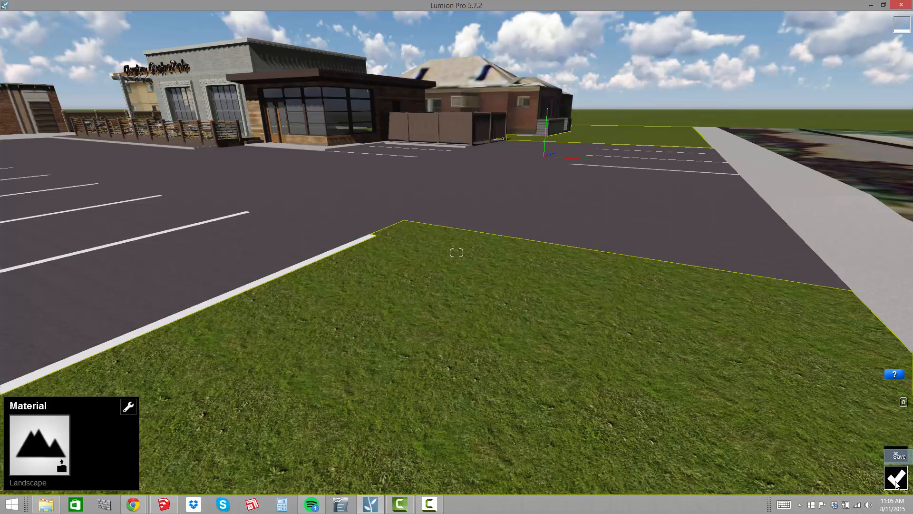
left_click(896, 481)
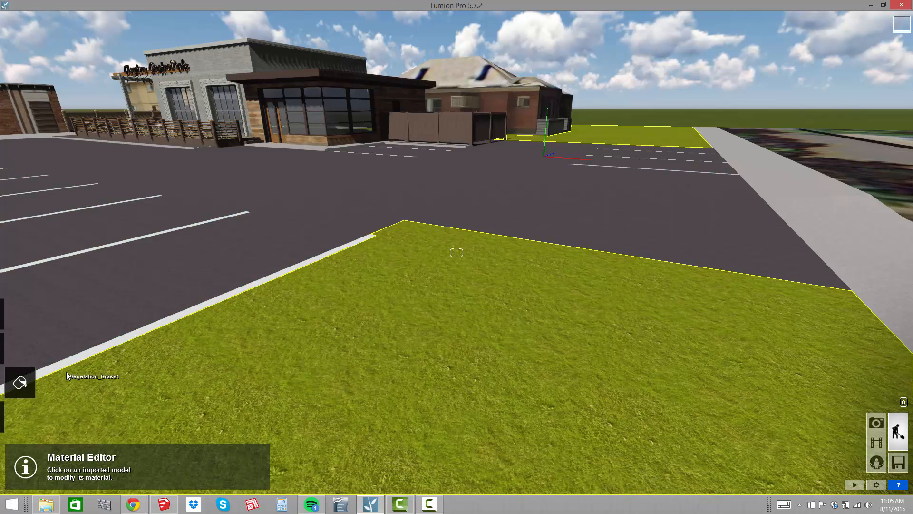
Turn on 3D grass for the terrain in the landscape grass settings.
mouse_move(20, 356)
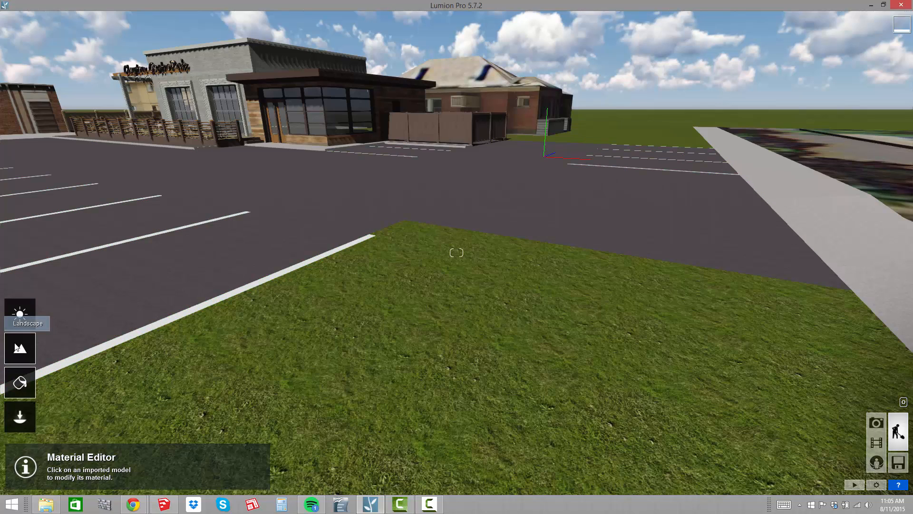
left_click(19, 348)
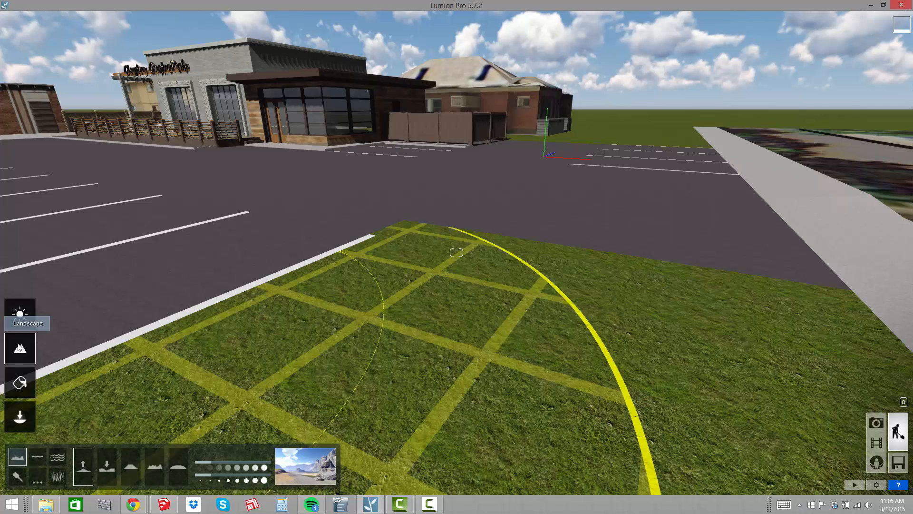
left_click(57, 476)
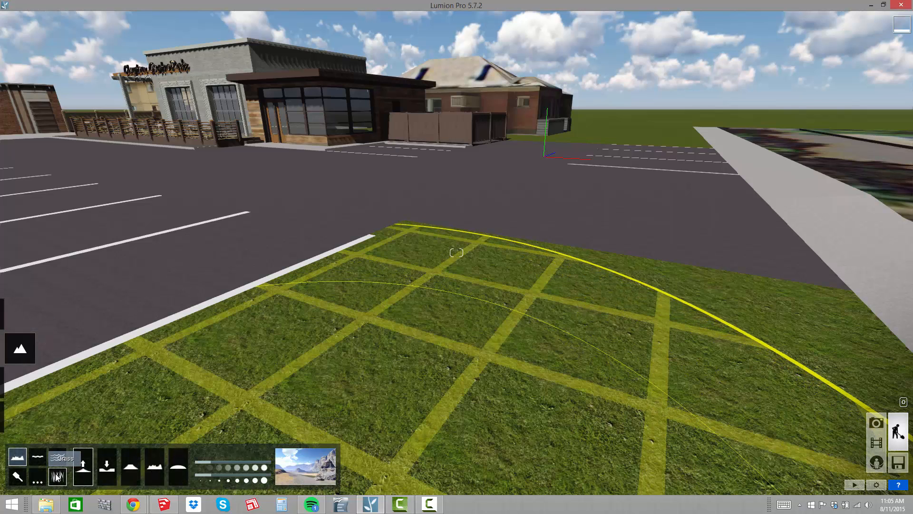
left_click(58, 482)
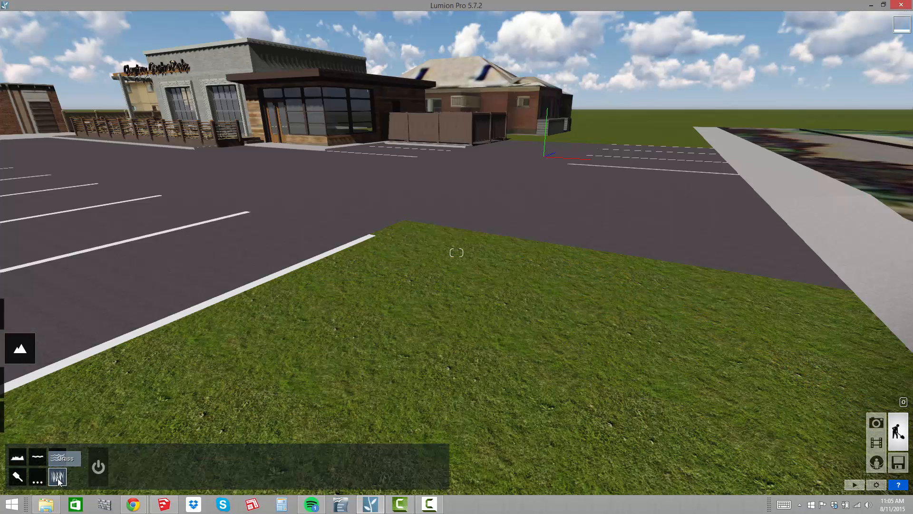
left_click(98, 470)
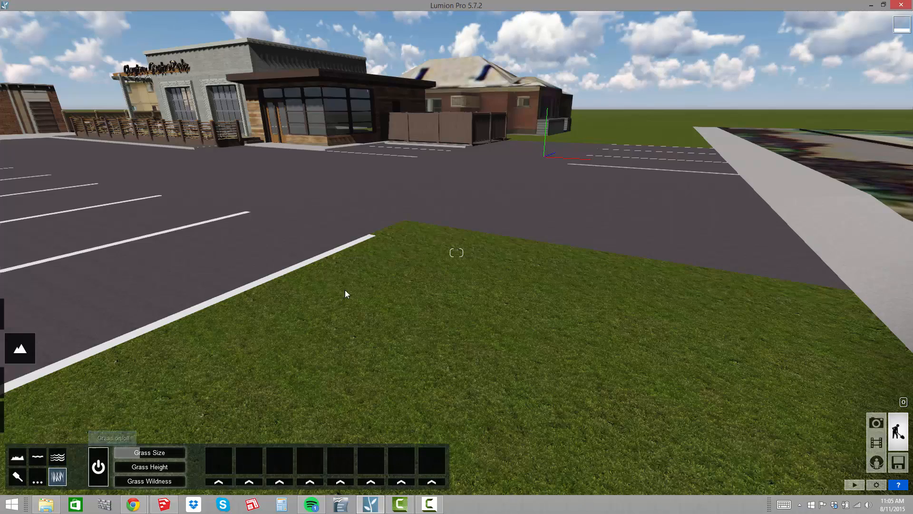
Adjust the 3D grass on the corner lawn to a moderate Grass Size with a low Grass Height.
key("e")
right_click_drag(409, 279, 410, 217)
key("e")
key("q")
left_click_drag(121, 467, 144, 455)
mouse_move(299, 293)
right_mouse_down()
mouse_move(298, 320)
mouse_move(298, 290)
right_mouse_up()
key("s")
key("s")
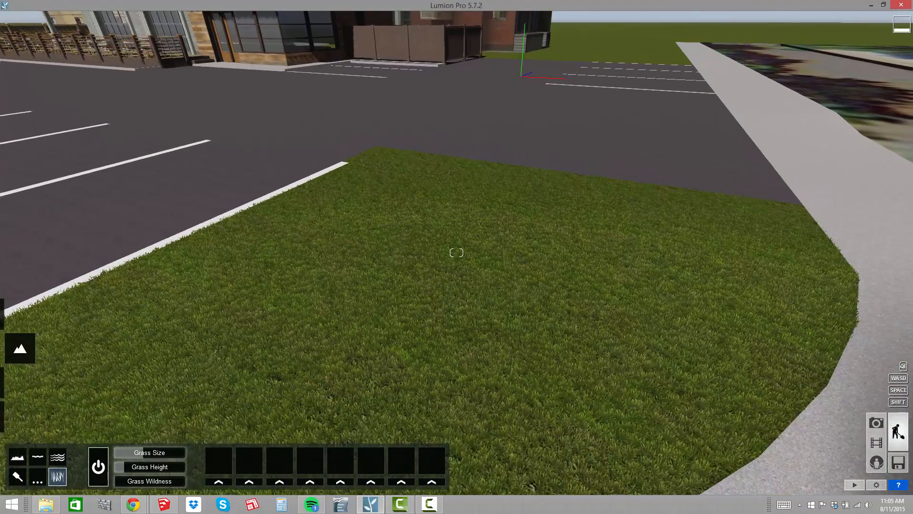
key("s")
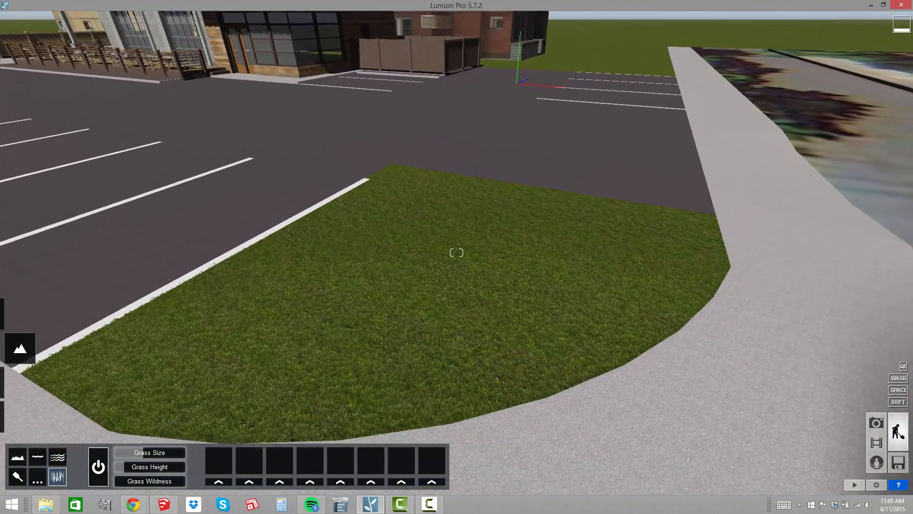
Fine-tune the Grass Height of the 3D grass and check the blades on the corner lawn from close up.
left_click_drag(144, 451, 127, 464)
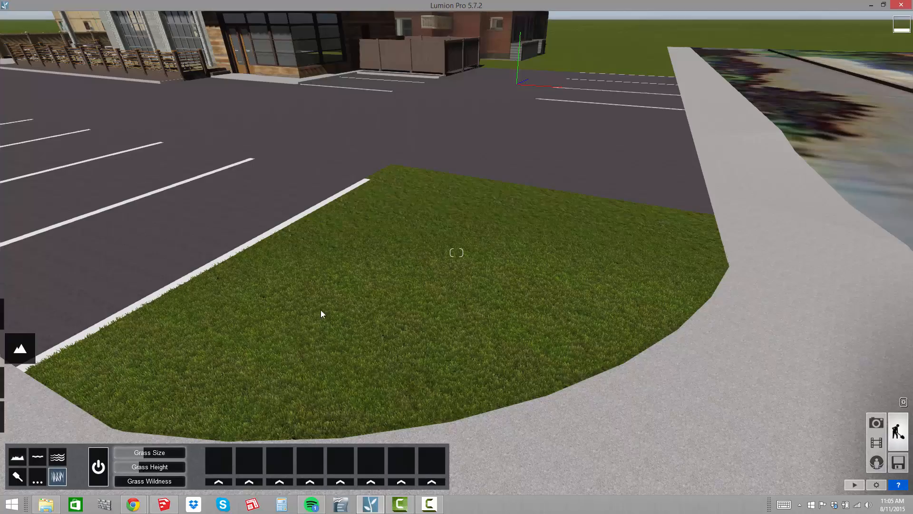
right_click_drag(320, 314, 300, 402)
key("w")
key("w")
right_click_drag(457, 253, 468, 142)
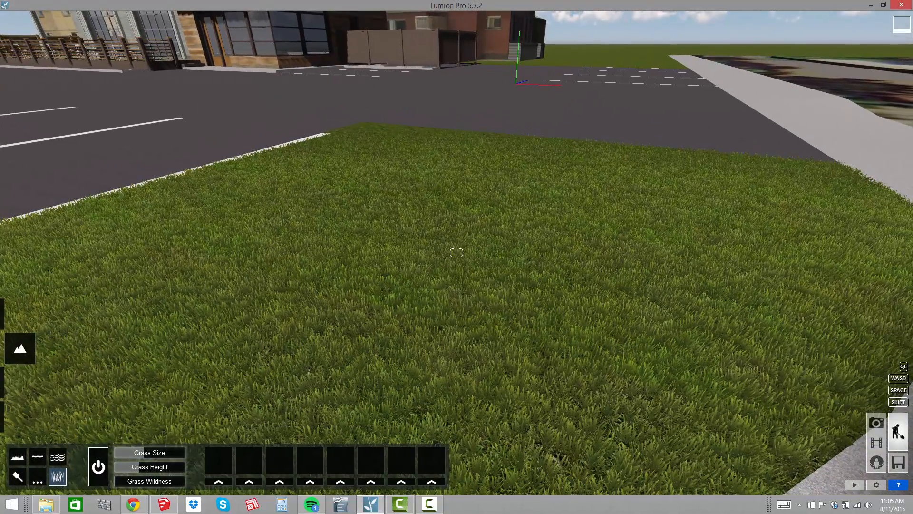
Compare how the 3D grass on the corner lawn looks from above, near the ground and from farther away.
right_click_drag(457, 253, 456, 291)
key("q")
key("s")
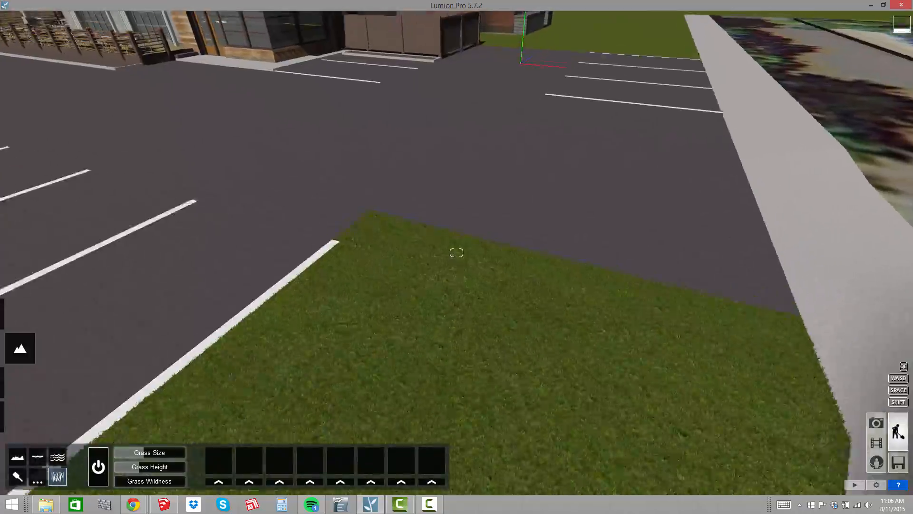
key("e")
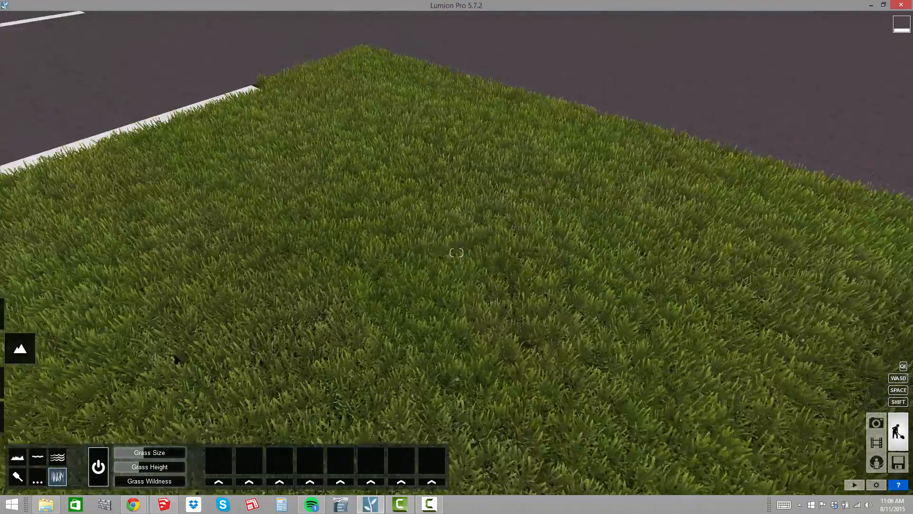
right_click_drag(457, 253, 456, 209)
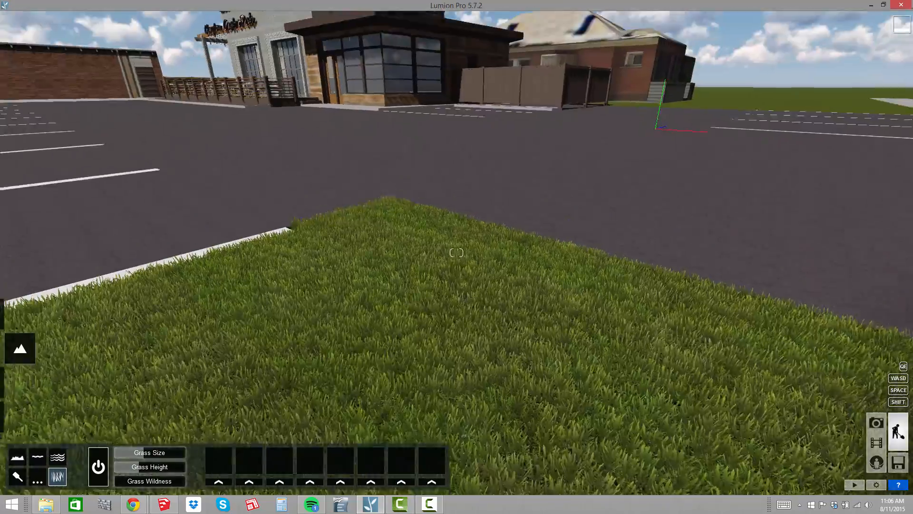
right_click_drag(456, 253, 460, 297)
key("s")
right_click_drag(456, 253, 457, 223)
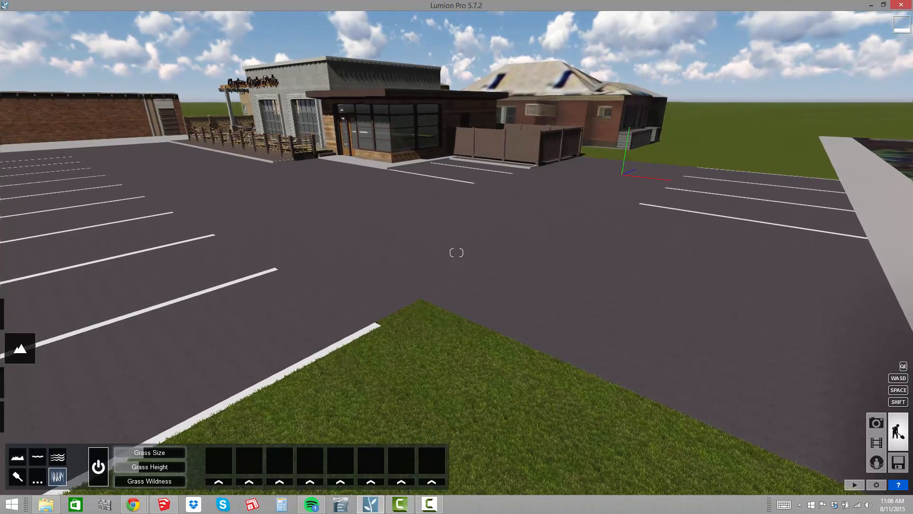
key("a")
right_click_drag(456, 253, 476, 205)
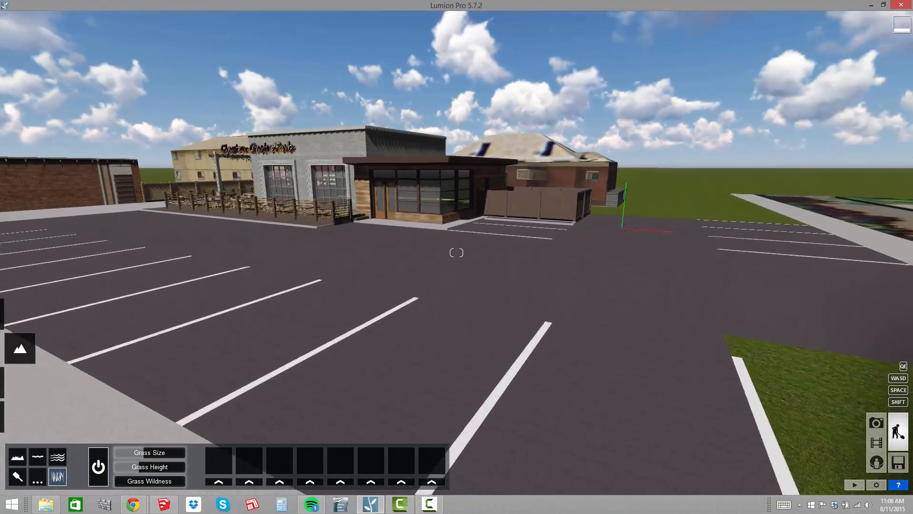
Examine the pub's front facade, patio and entrance, ending close to the upper corner of the grey brick wall.
key("w")
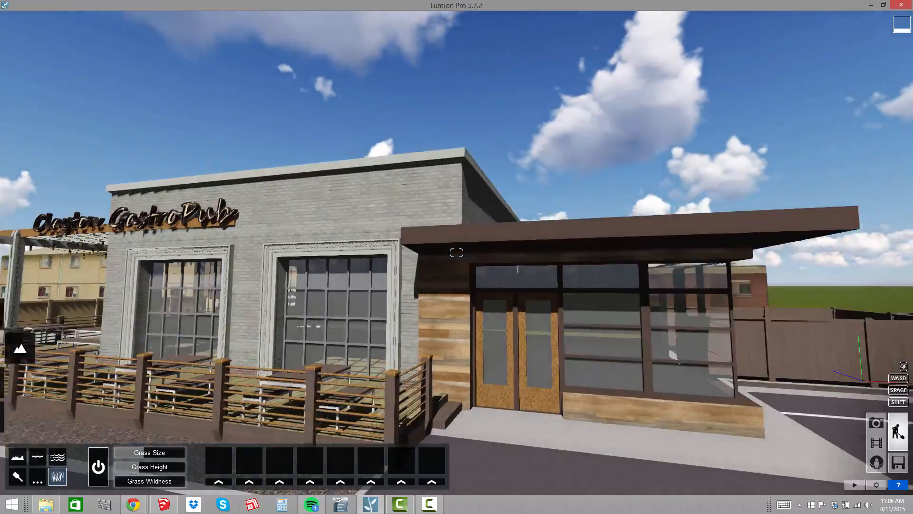
key("a")
key("w")
right_click_drag(456, 252, 456, 333)
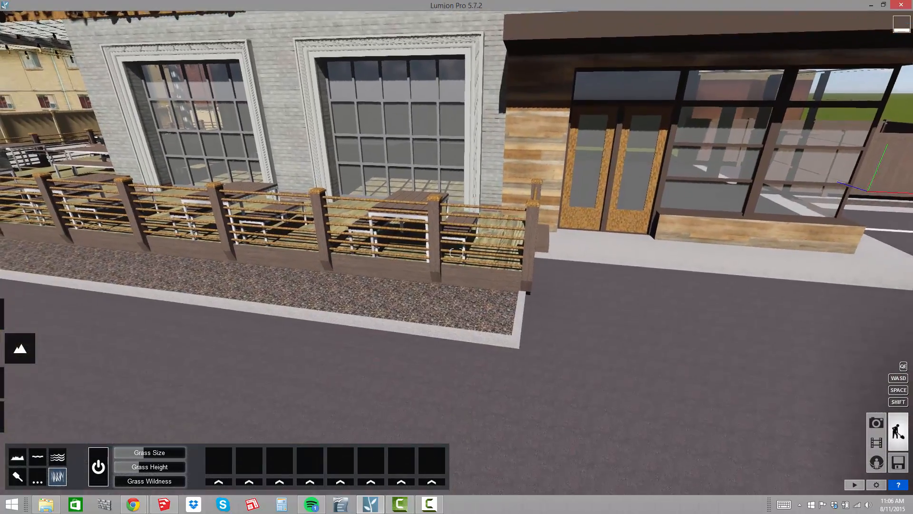
key("s")
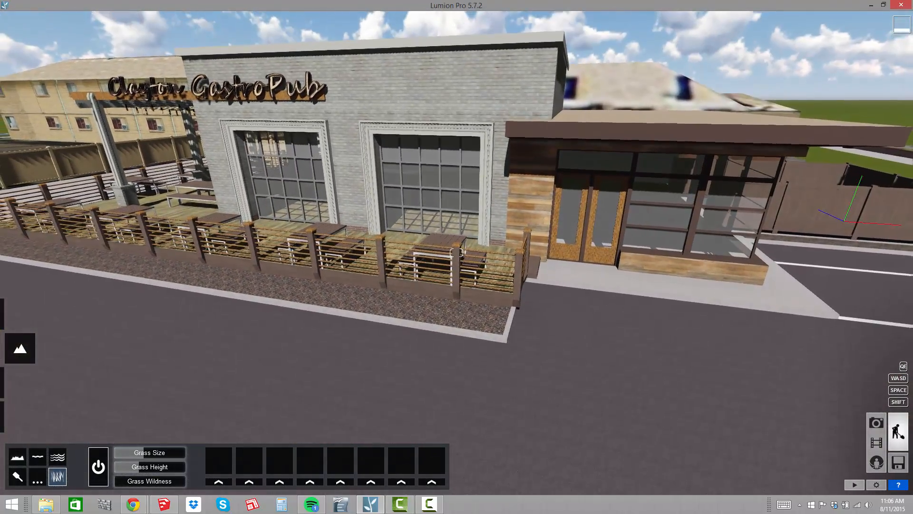
key("s")
key("d")
right_click_drag(457, 253, 428, 233)
key("d")
key("w")
key("w")
key("q")
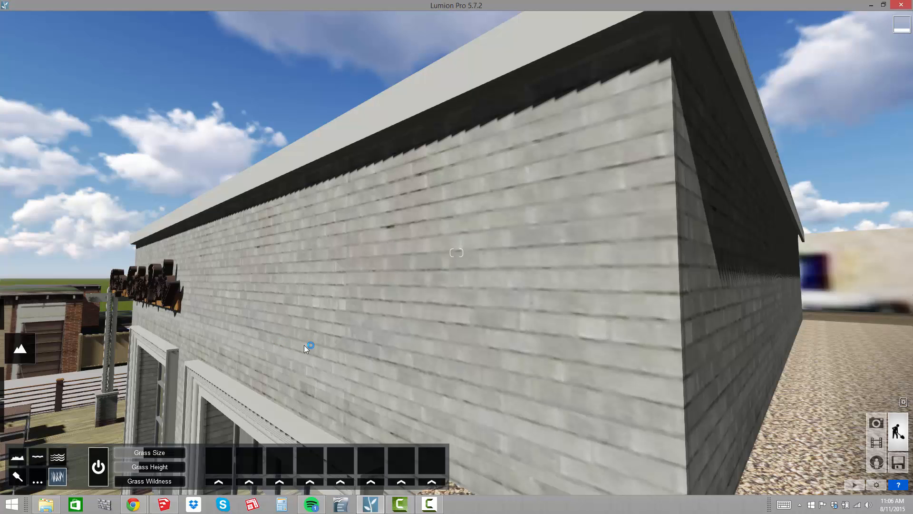
Assign the custom Standard material to the building's grey brick walls and reduce its Reflectivity and Gloss to the minimum.
mouse_move(25, 410)
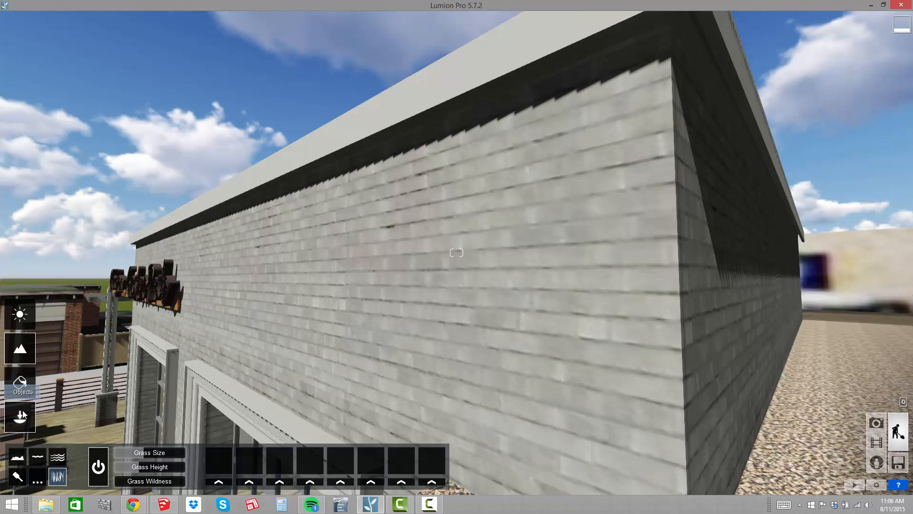
left_click(24, 390)
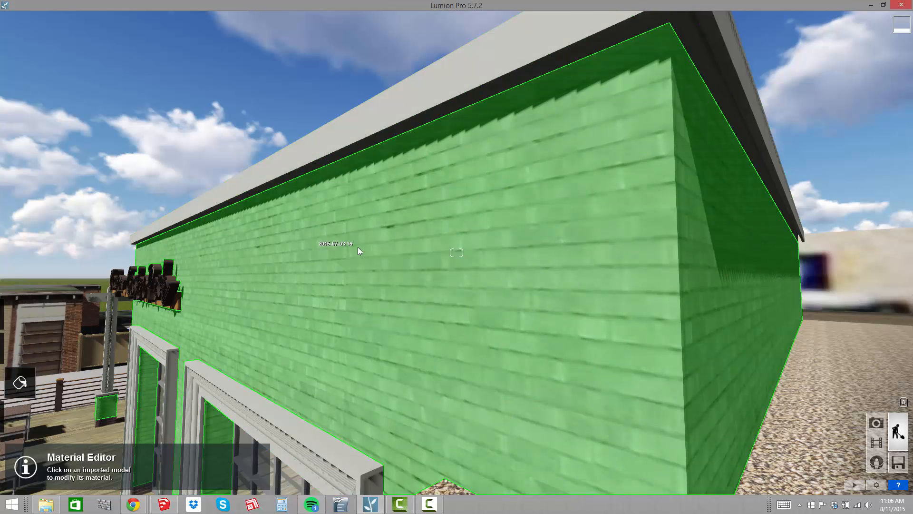
left_click(399, 256)
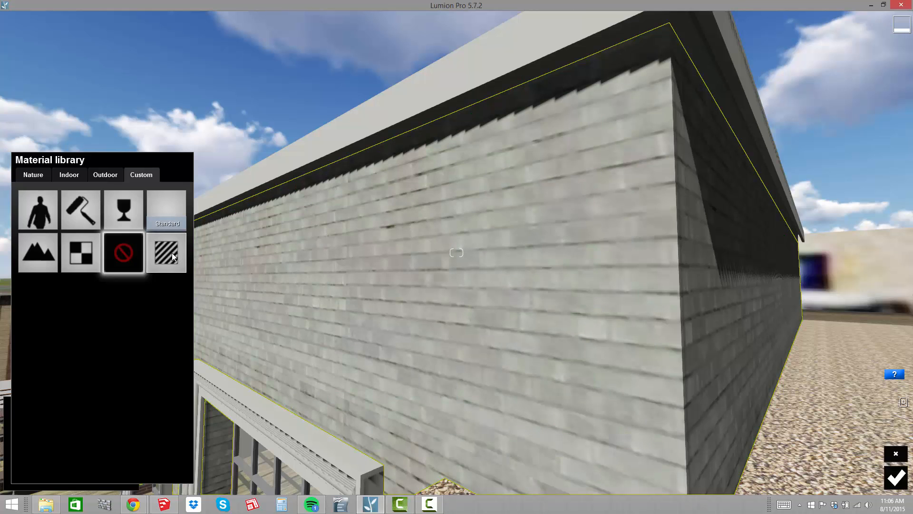
left_click(167, 252)
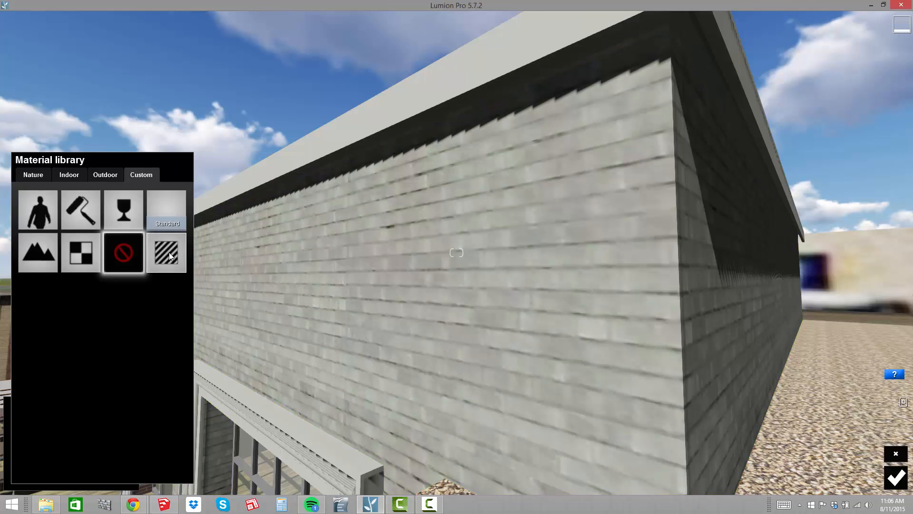
key("s")
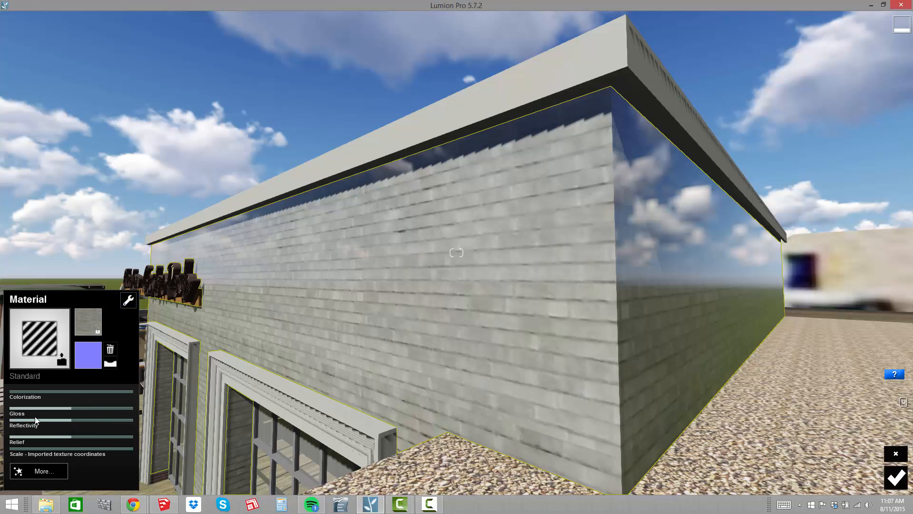
left_click_drag(68, 420, 9, 422)
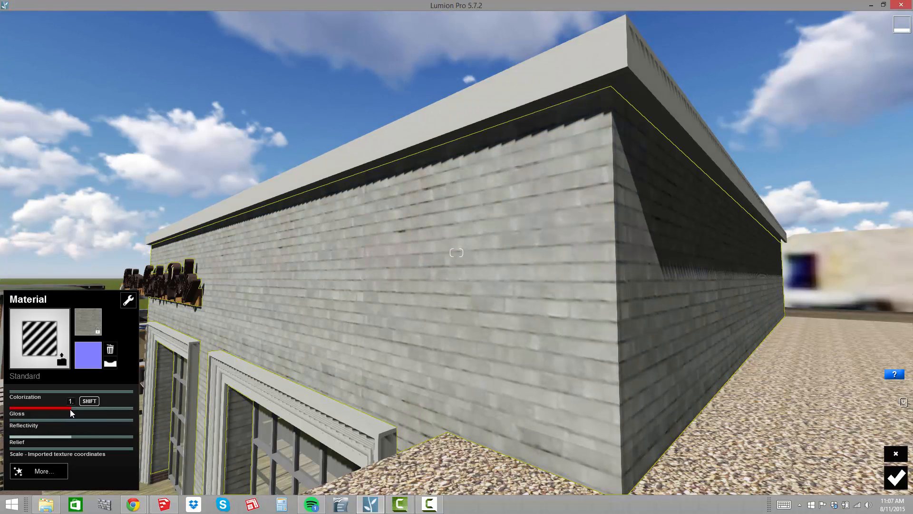
left_click_drag(71, 413, 14, 413)
Try both normal map directions on the grey brick and raise its Relief above the default, checking the side wall up close.
mouse_move(75, 439)
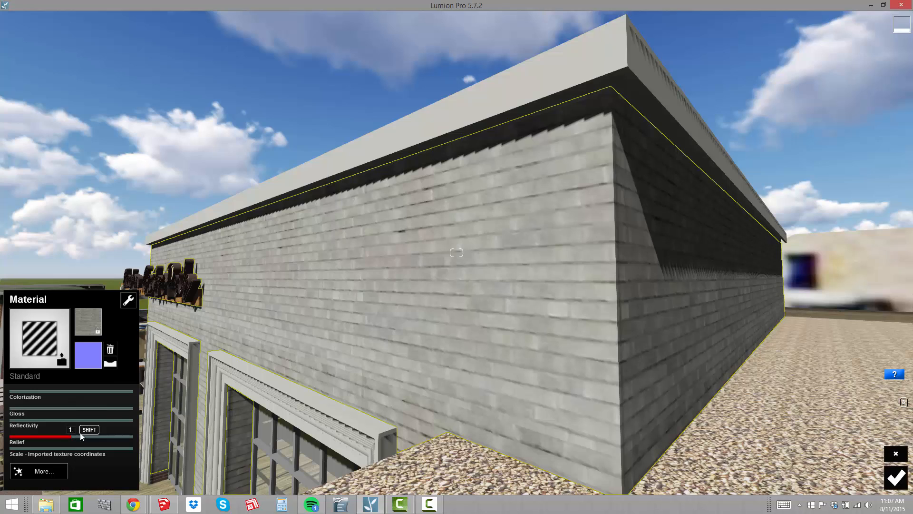
left_click(111, 364)
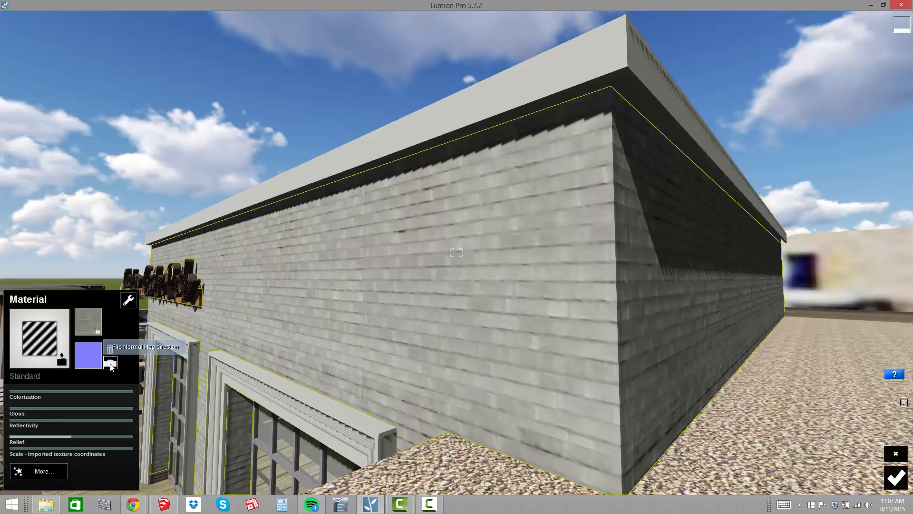
left_click(110, 364)
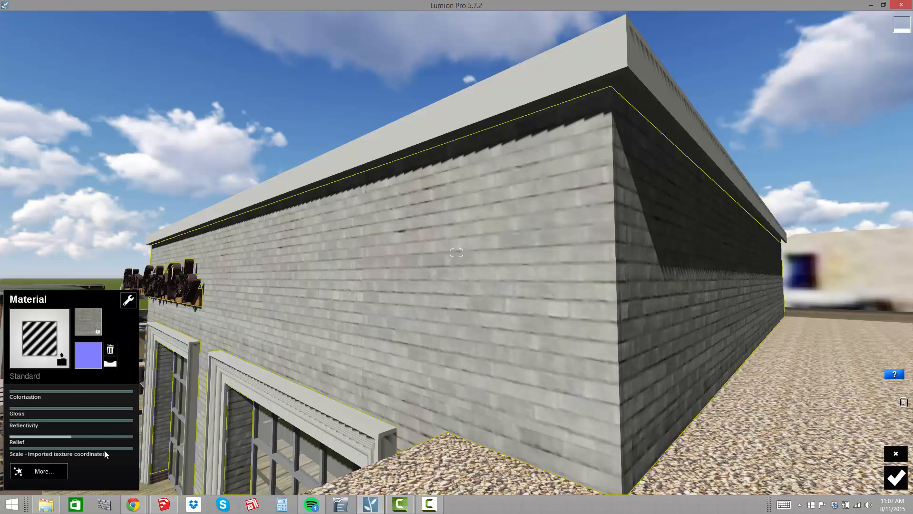
left_click_drag(75, 439, 110, 436)
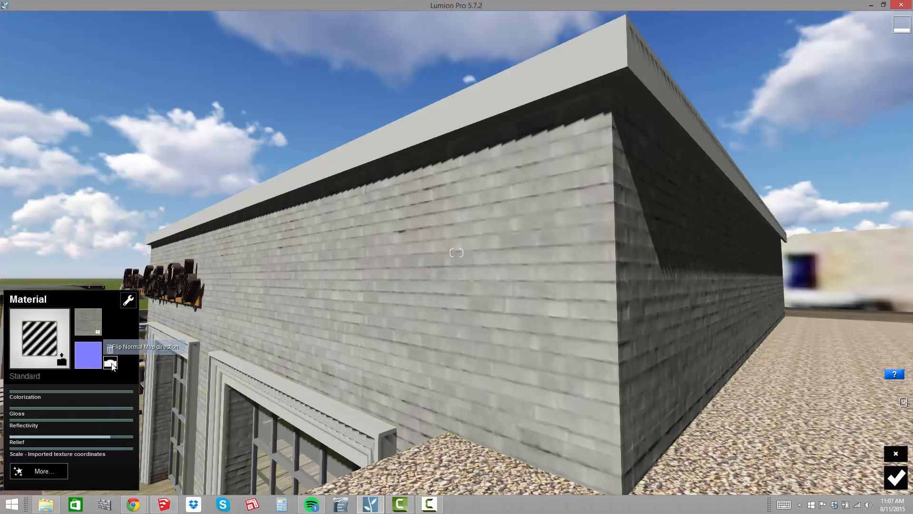
left_click(110, 362)
right_click_drag(360, 263, 399, 280)
right_click_drag(457, 253, 411, 252)
key("w")
key("w")
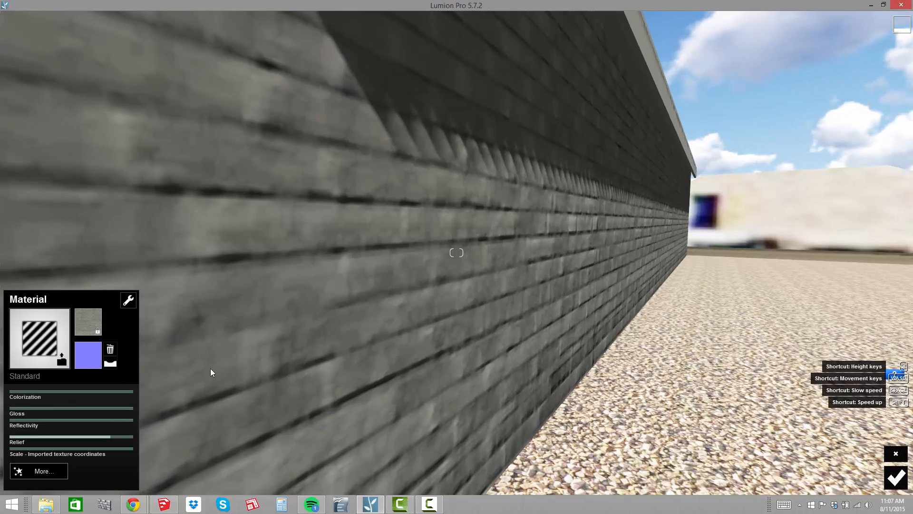
Set the grey brick's Relief to the maximum and check the effect on the shaded side wall from near and far.
left_click_drag(109, 445, 180, 449)
key("s")
right_click_drag(457, 252, 392, 193)
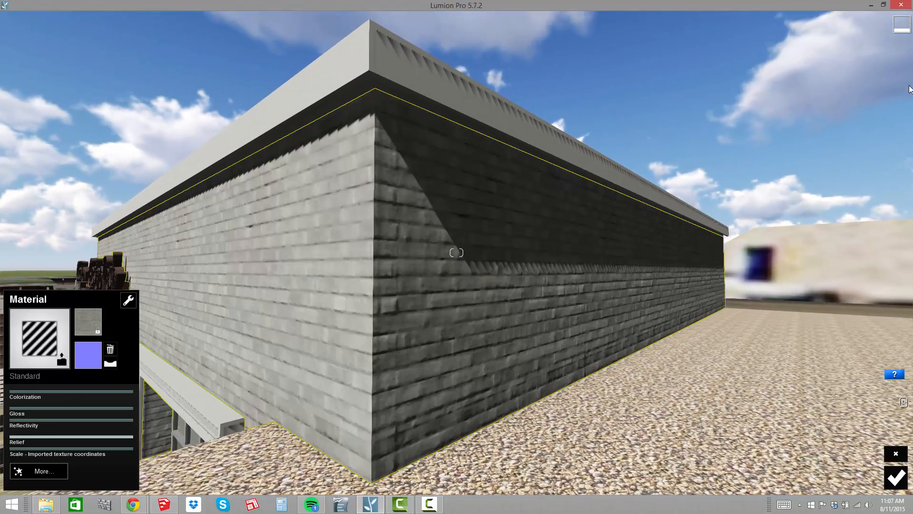
key("s")
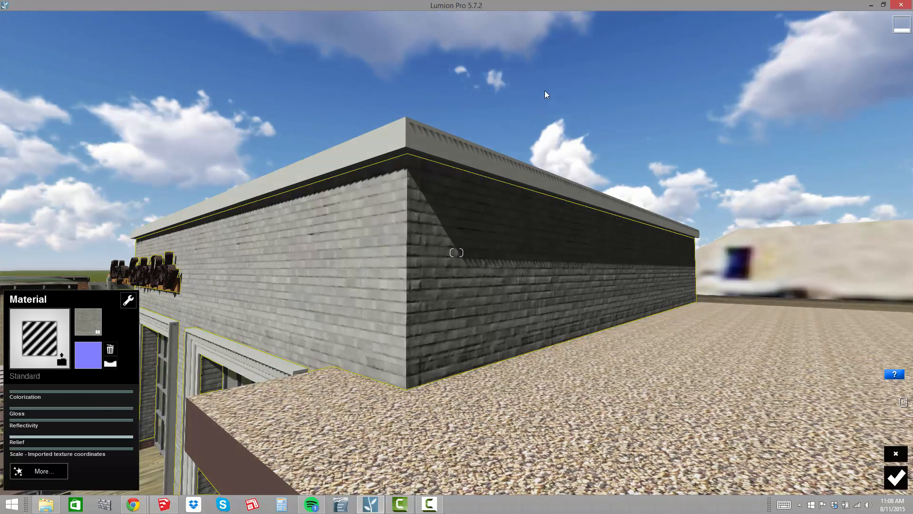
key("w")
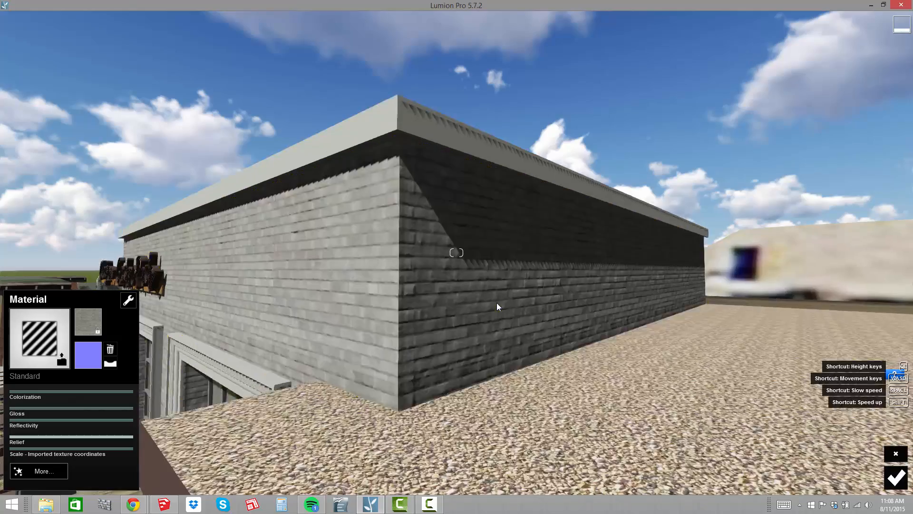
key("w")
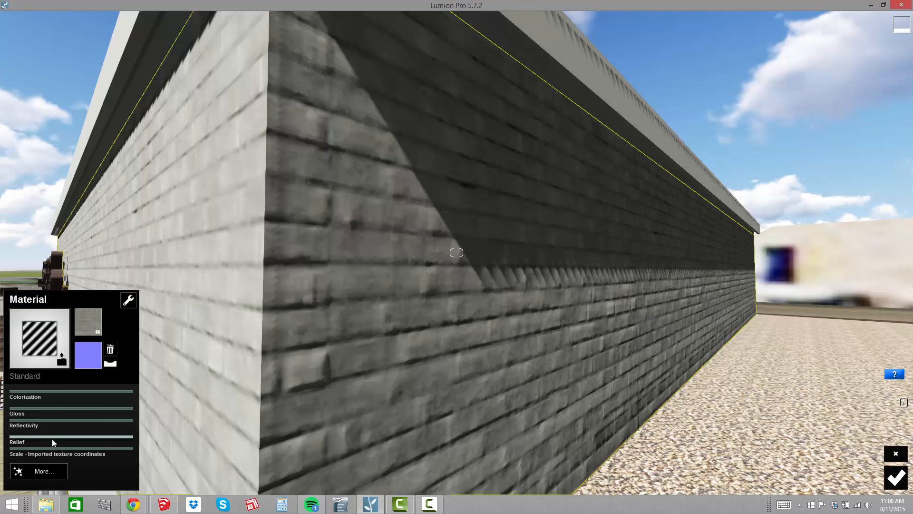
left_click_drag(53, 440, 132, 439)
key("s")
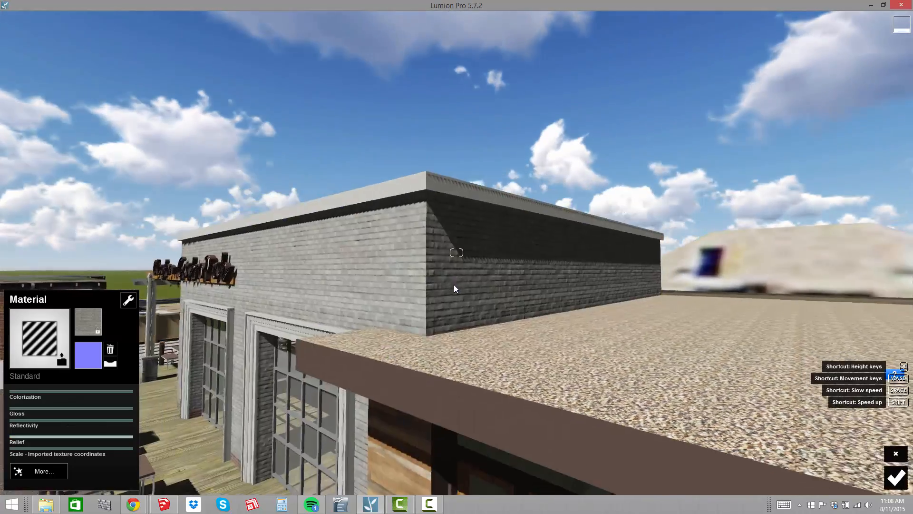
Assign the custom Standard material to the wood plank cladding beside the entrance doors and reduce its Gloss and Reflectivity to the minimum.
right_click_drag(441, 357, 449, 327)
key("w")
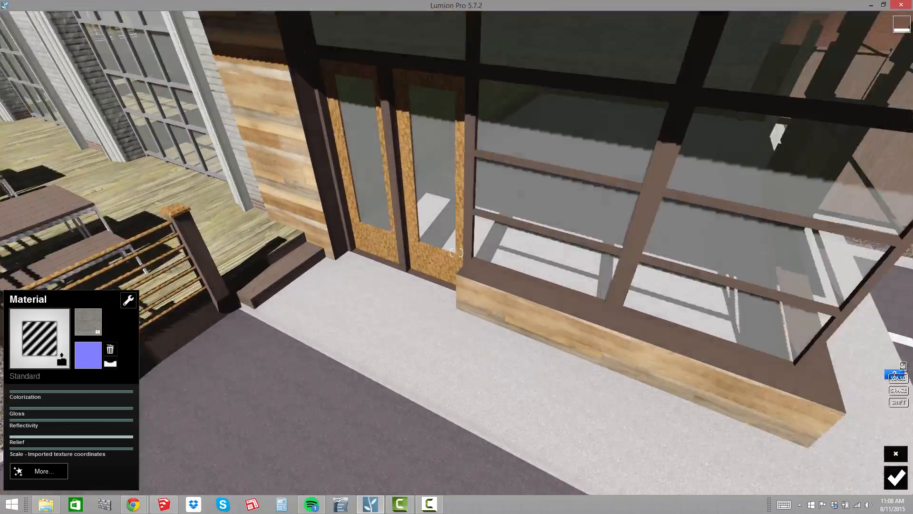
key("w")
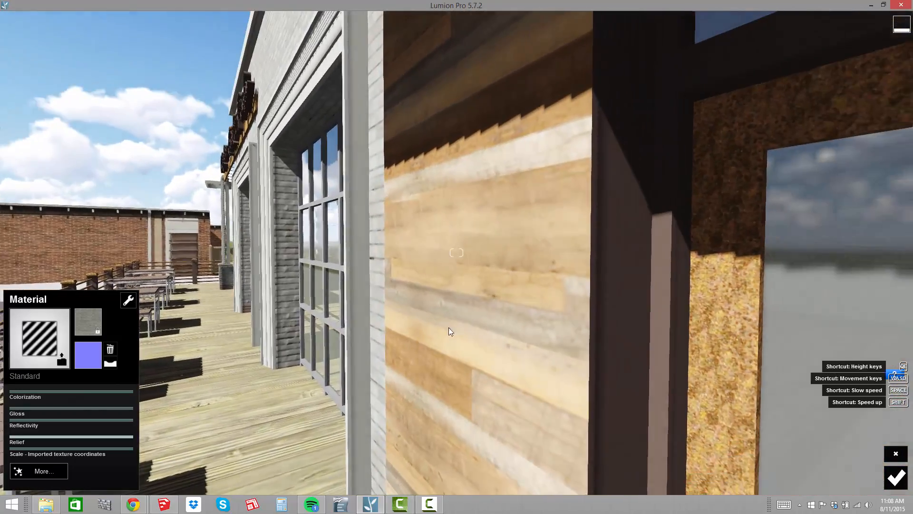
key("s")
key("w")
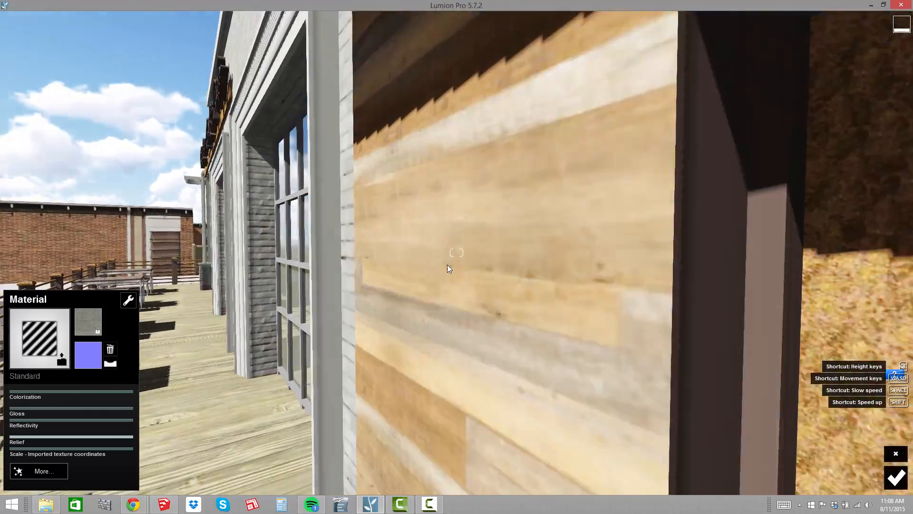
left_click(464, 273)
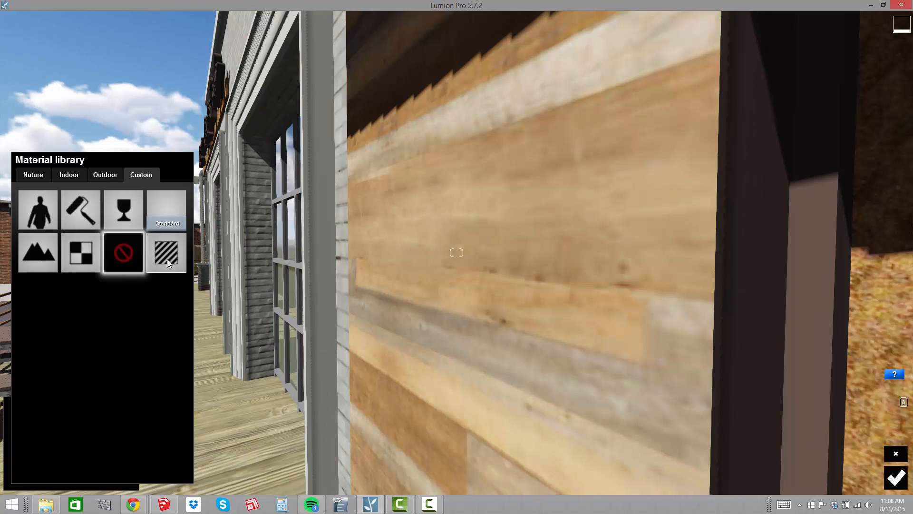
left_click(166, 260)
left_click_drag(101, 409, 9, 409)
left_click_drag(67, 421, 8, 426)
Flip the wood plank material's normal map direction and set its Relief to 1.7.
right_click_drag(357, 304, 475, 297)
key("s")
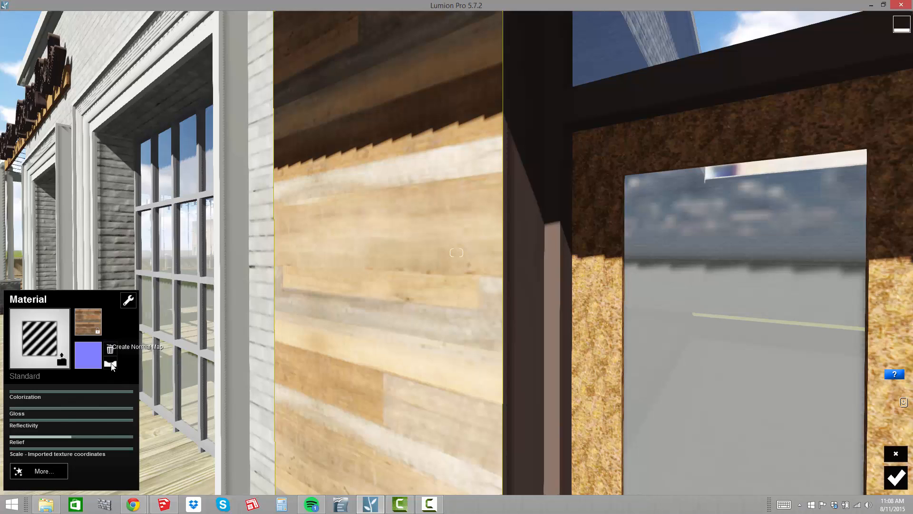
left_click_drag(75, 441, 98, 441)
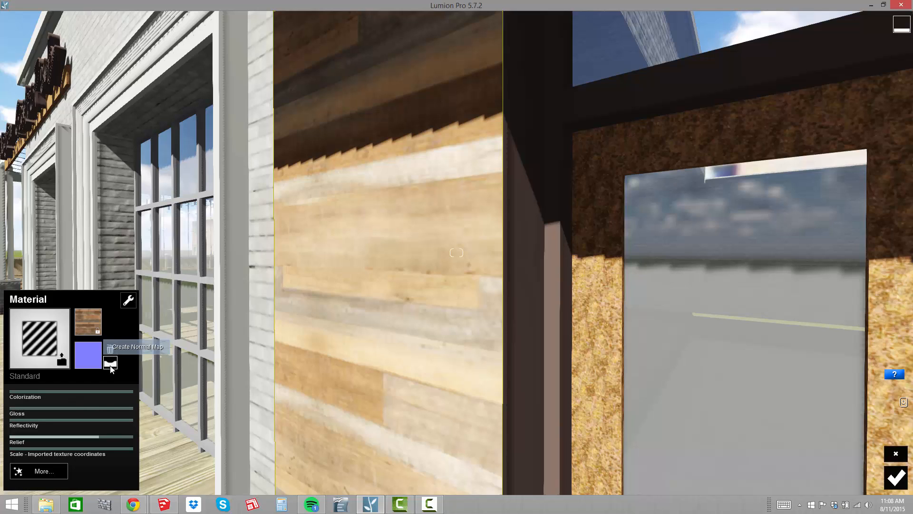
left_click_drag(104, 442, 74, 440)
left_click_drag(52, 441, 117, 445)
Examine the wood relief on the entrance cladding and on the low plank base below the corner windows.
key("s")
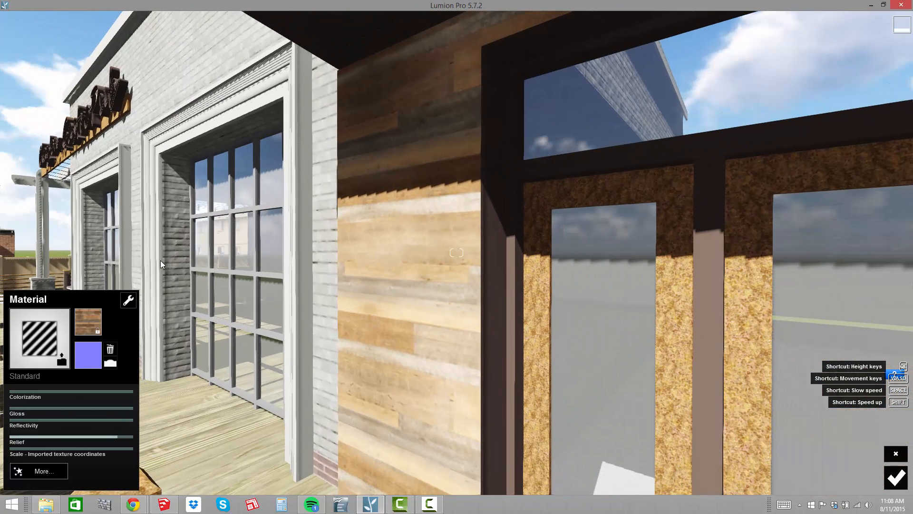
key("shift+s")
right_click_drag(159, 259, 266, 259)
key("w")
right_click_drag(457, 253, 404, 198)
key("s")
key("w")
key("s")
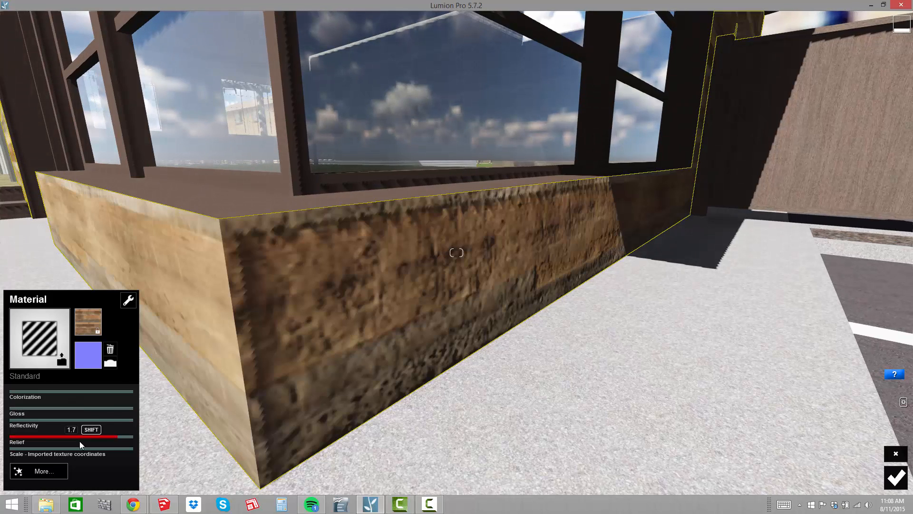
Reduce the wood plank material's Relief to about the middle of its range and flip its normal map direction.
left_click_drag(114, 438, 67, 446)
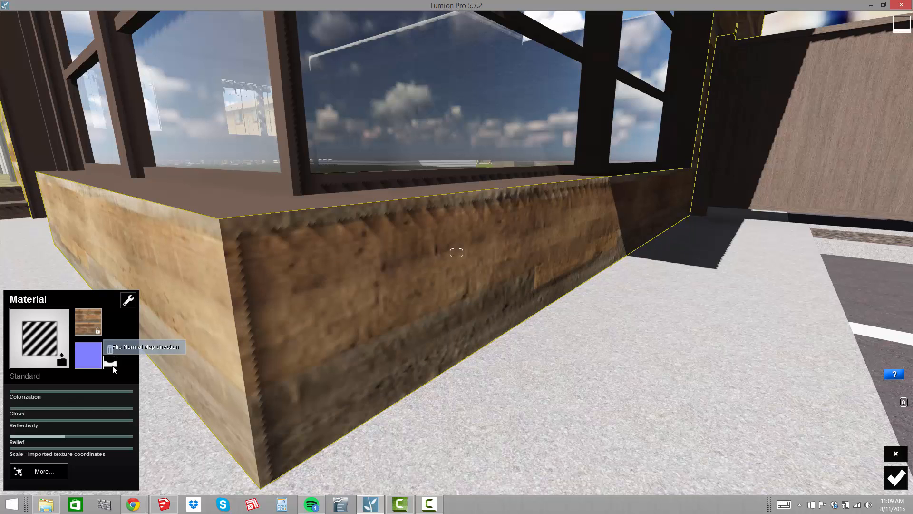
left_click(113, 369)
left_click_drag(70, 440, 74, 437)
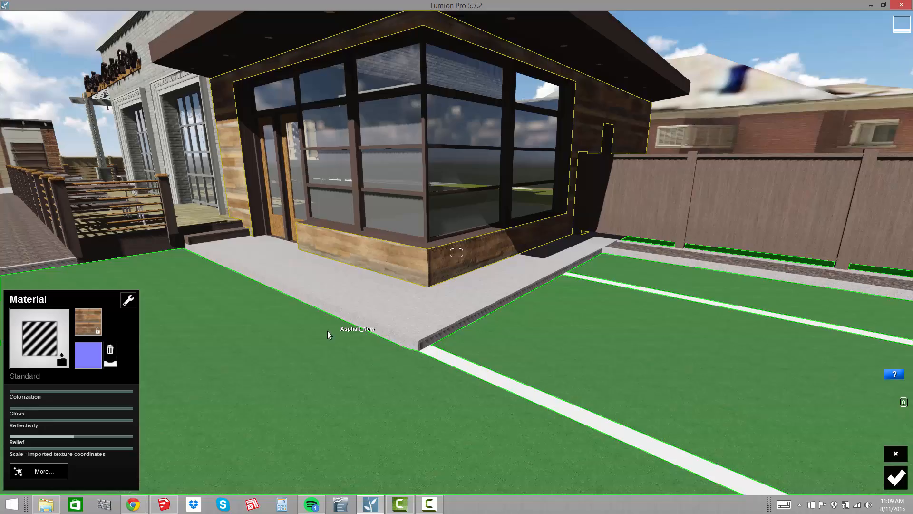
Assign a black asphalt from the outdoor material library to the Asphalt_New parking lot surface.
right_click_drag(329, 333, 329, 278)
key("s")
right_click_drag(456, 253, 452, 273)
key("q")
key("w")
key("w")
key("a")
key("a")
key("s")
key("s")
key("e")
key("s")
key("w")
key("s")
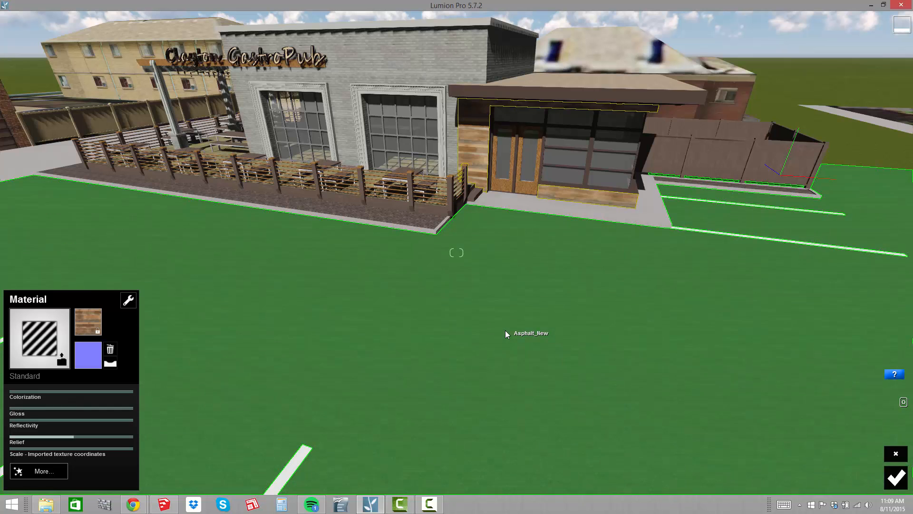
left_click(505, 332)
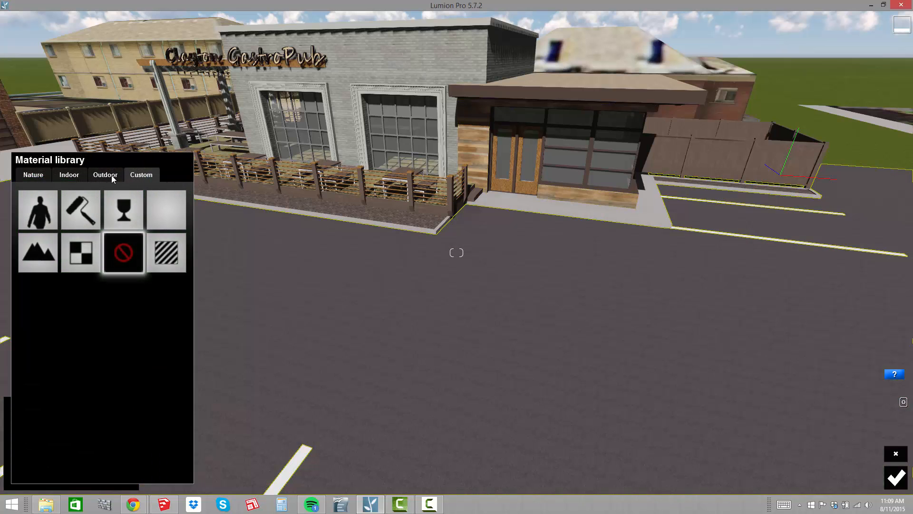
left_click(112, 175)
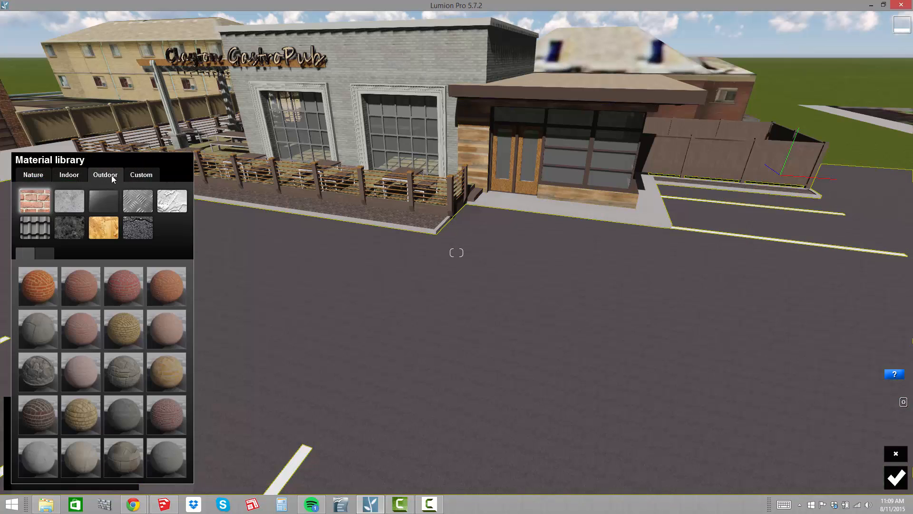
left_click(136, 227)
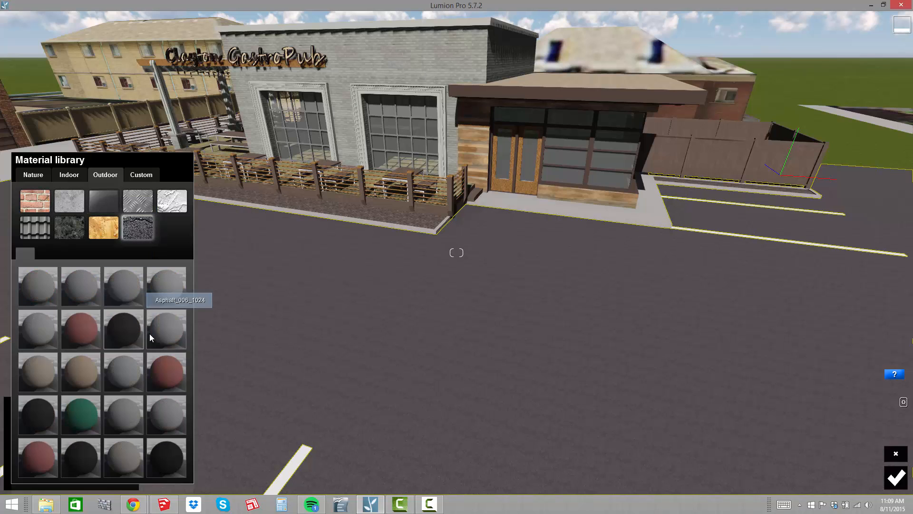
left_click(130, 330)
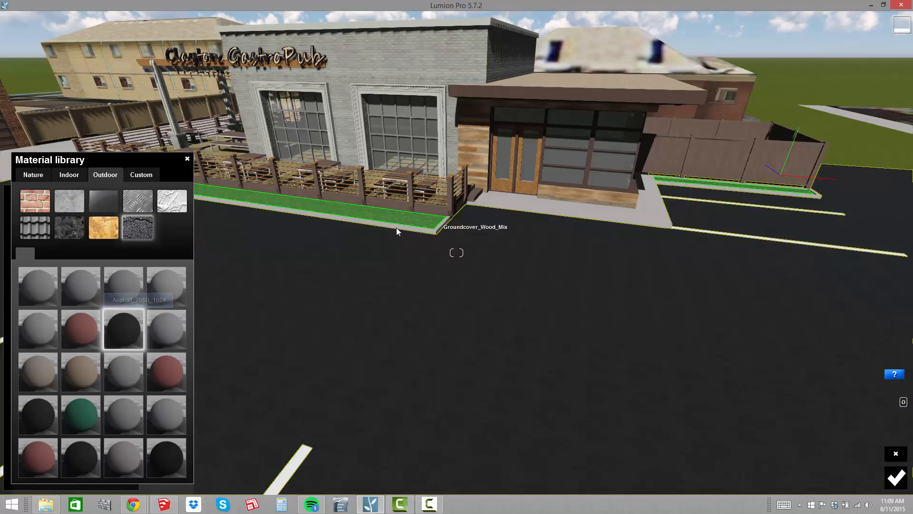
Assign the first grey outdoor concrete to the Concrete_Aggregate_Smoke walkway in front of the entrance doors.
right_click_drag(395, 228, 396, 399)
key("w")
right_click_drag(457, 253, 495, 333)
key("e")
key("s")
key("s")
key("w")
key("s")
key("w")
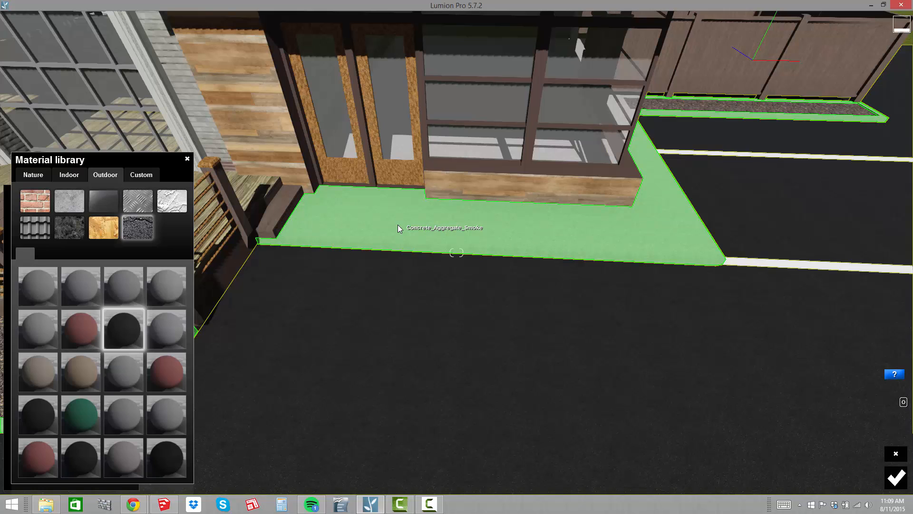
left_click(397, 227)
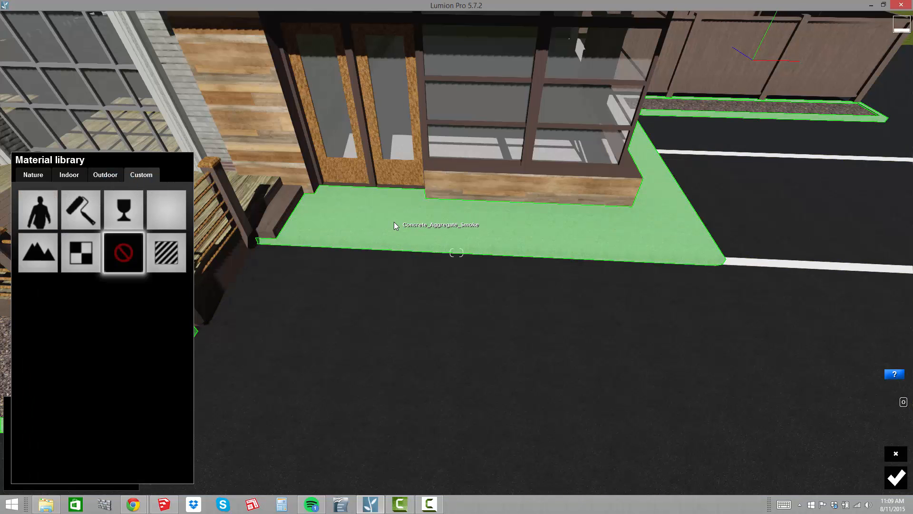
left_click(104, 175)
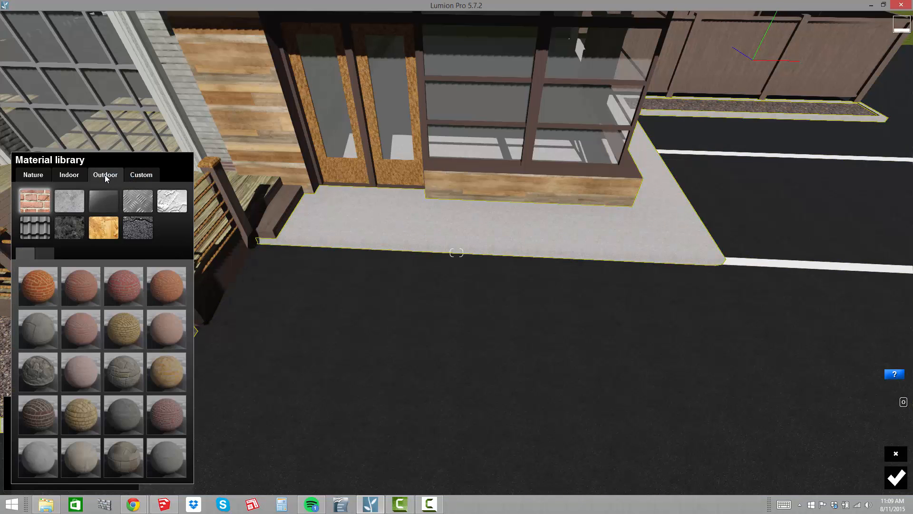
left_click(66, 201)
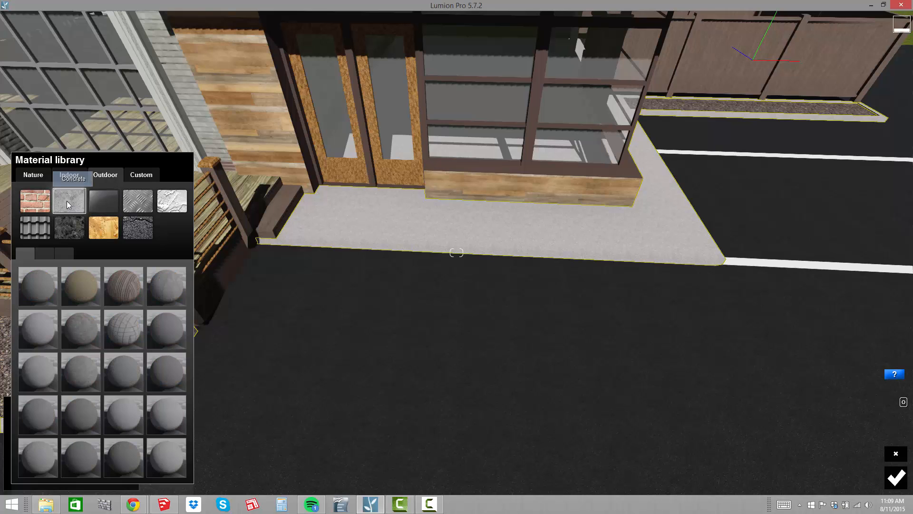
left_click(35, 278)
key("w")
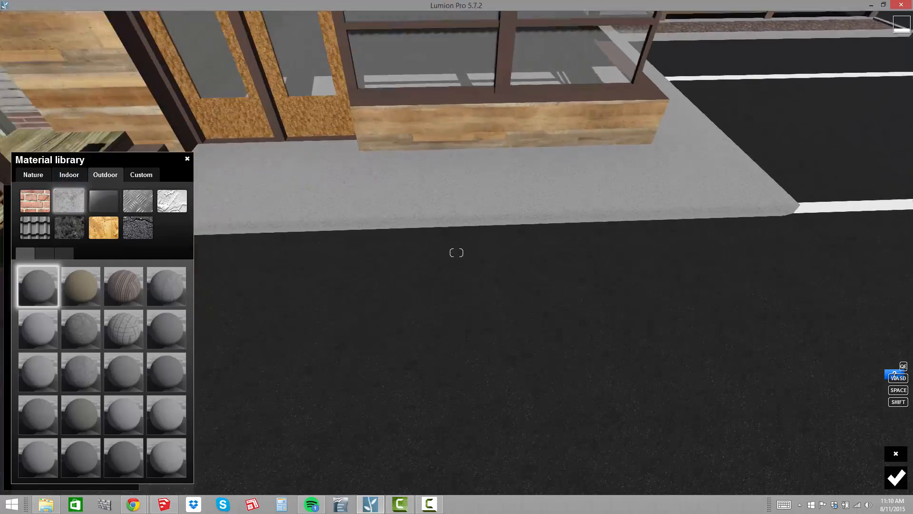
key("s")
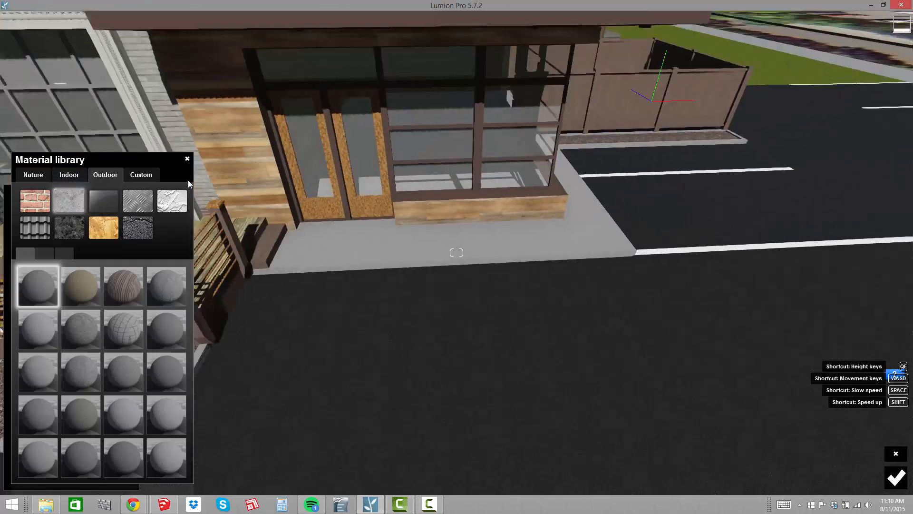
Review the asphalt and concrete around the patio, roof and entrance, and save the material changes.
right_click_drag(226, 192, 143, 190)
right_click_drag(456, 252, 280, 266)
key("s")
right_click_drag(456, 253, 259, 219)
key("w")
key("s")
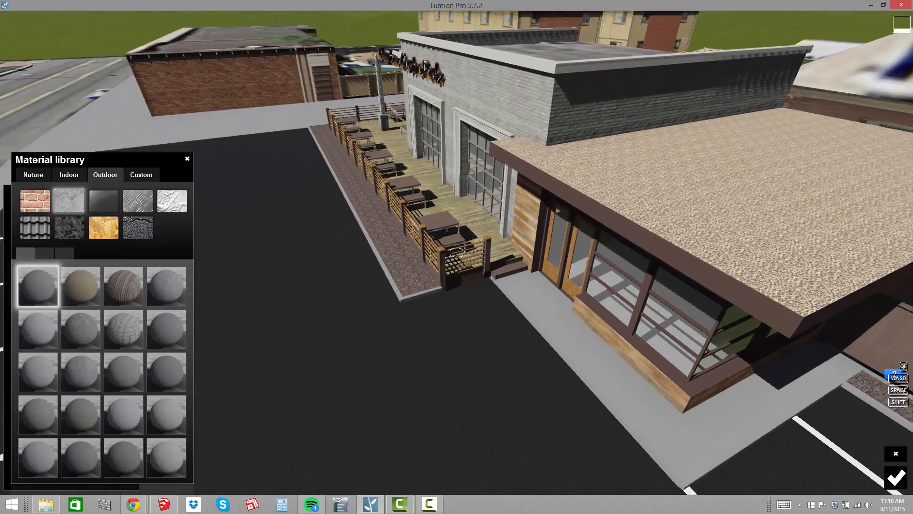
right_click_drag(457, 253, 457, 205)
key("w")
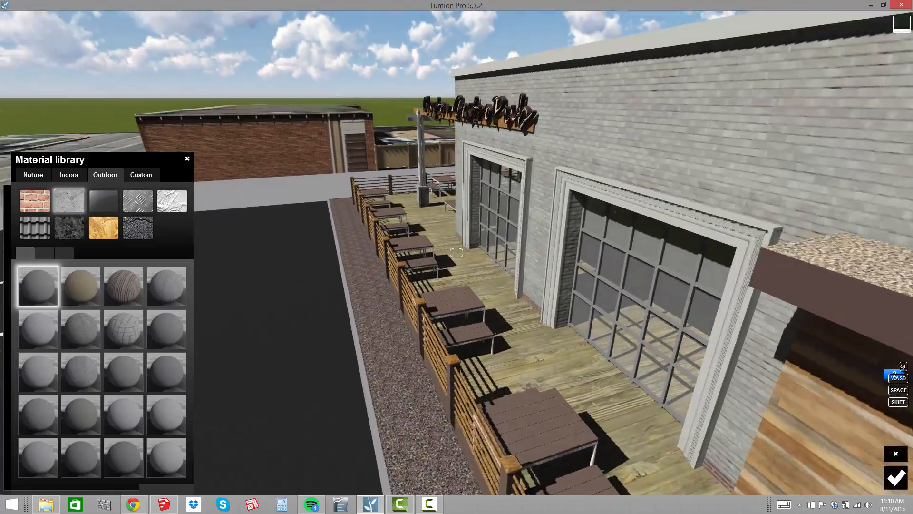
key("s")
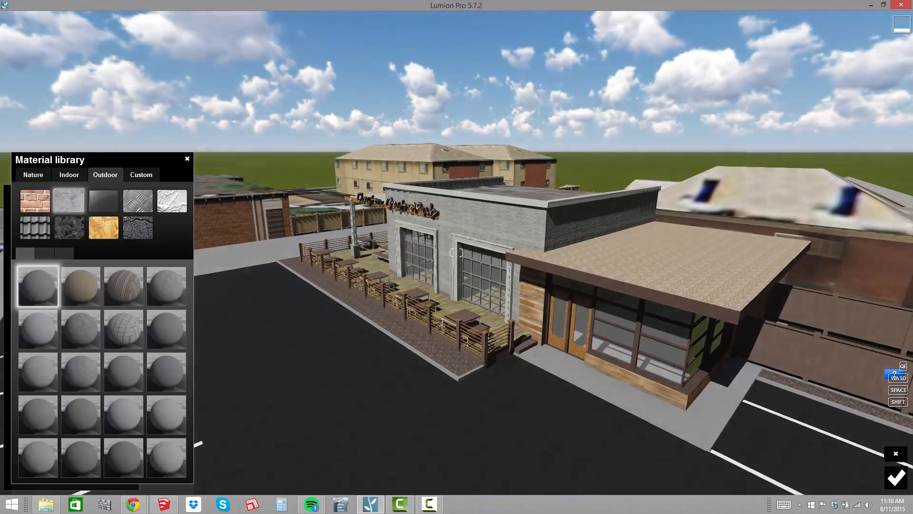
right_click_drag(457, 252, 333, 235)
key("w")
key("s")
key("a")
key("a")
right_click_drag(275, 217, 298, 215)
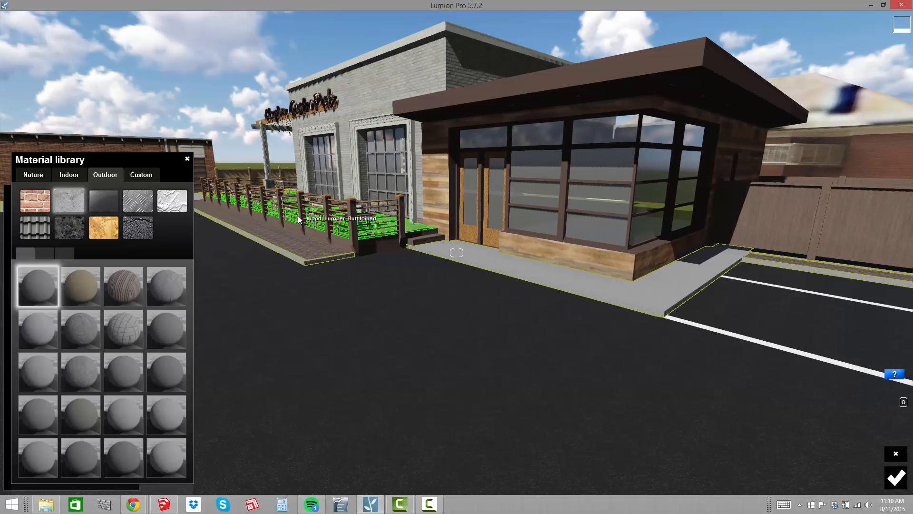
key("q")
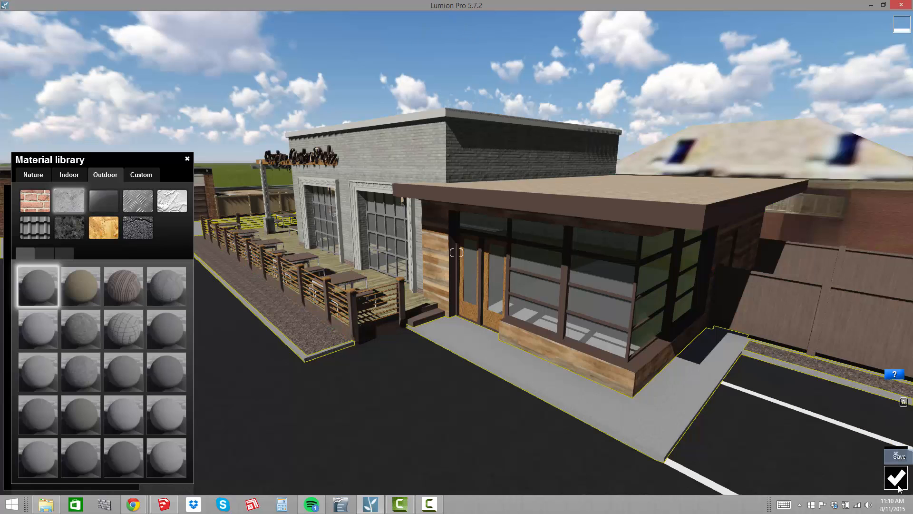
left_click(898, 481)
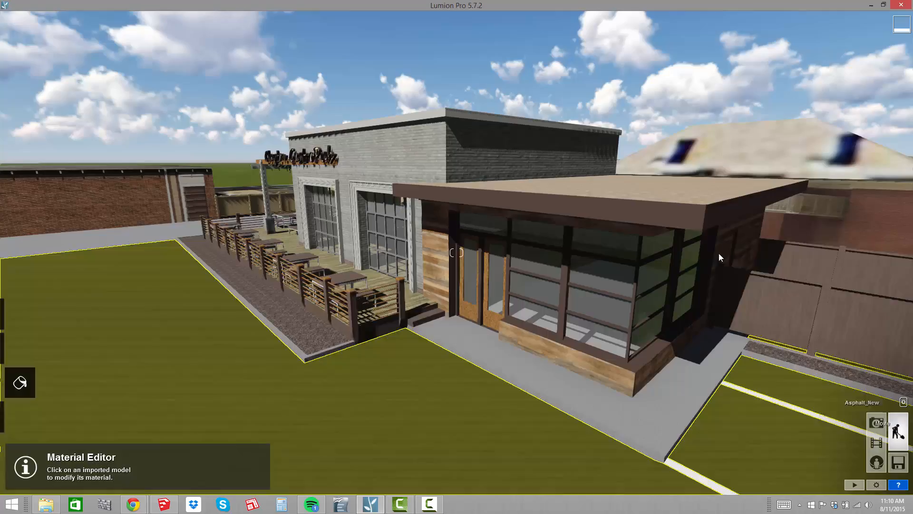
Assign the red outdoor metal Metal_Painted_006a to the entrance volume's window frames and roof fascia, and open its settings.
key("s")
right_click_drag(481, 51, 452, 69)
mouse_move(456, 253)
right_mouse_down()
mouse_move(484, 334)
mouse_move(556, 286)
mouse_move(513, 277)
mouse_move(613, 245)
mouse_move(449, 256)
right_mouse_up()
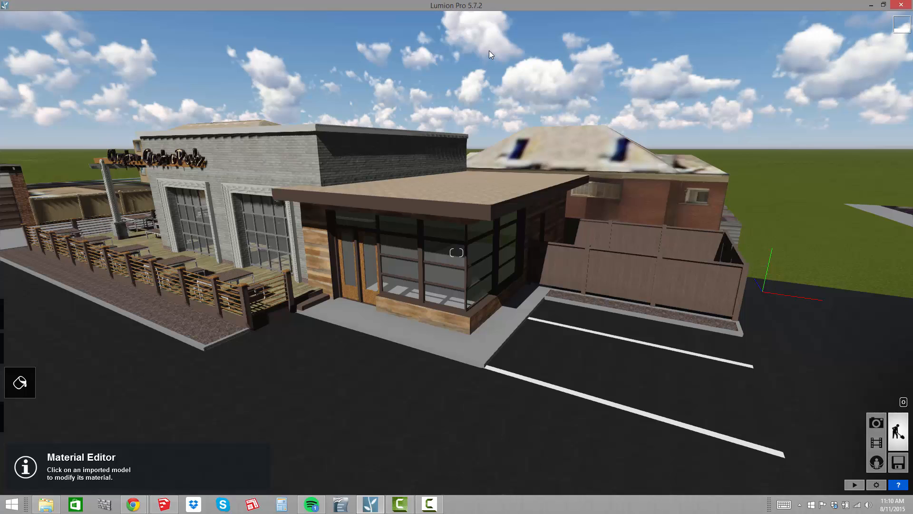
left_click(420, 264)
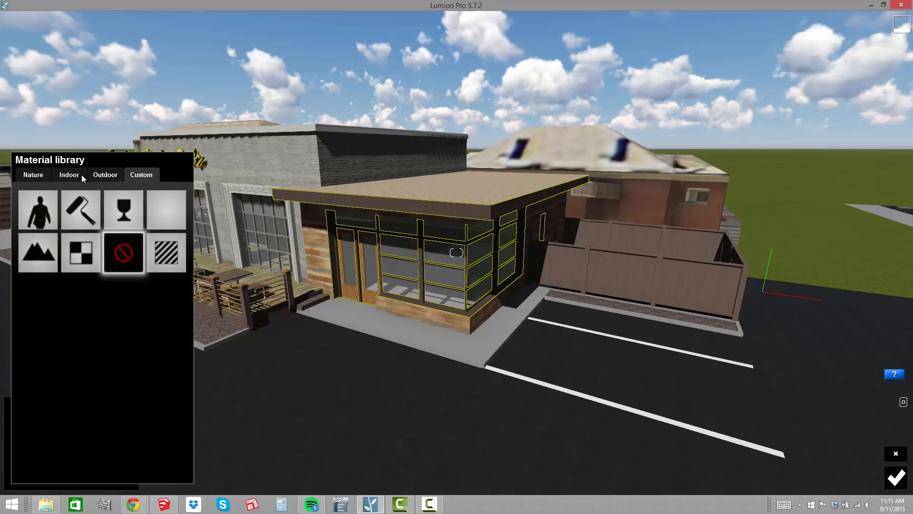
left_click(98, 176)
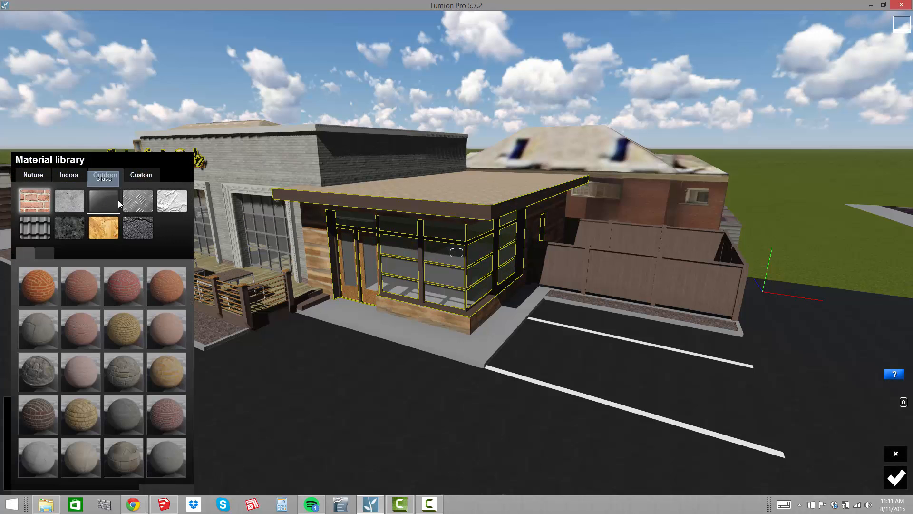
left_click(143, 202)
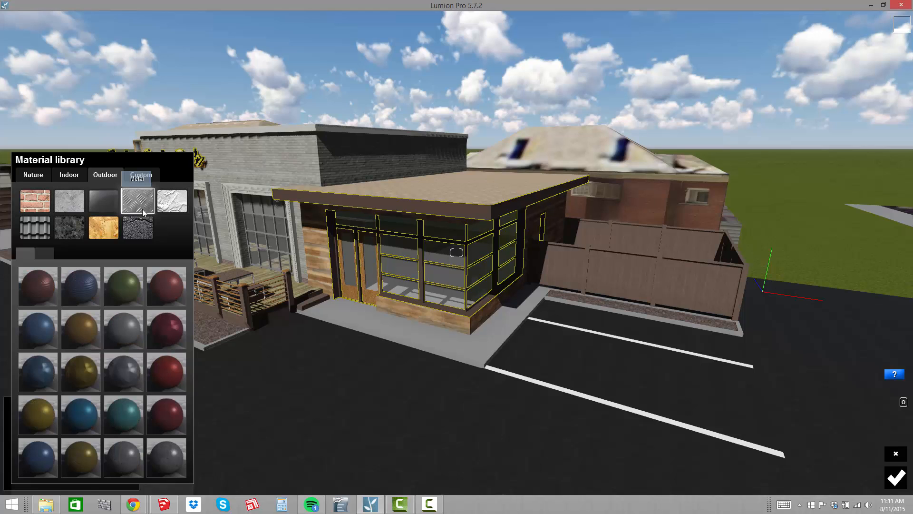
left_click(165, 418)
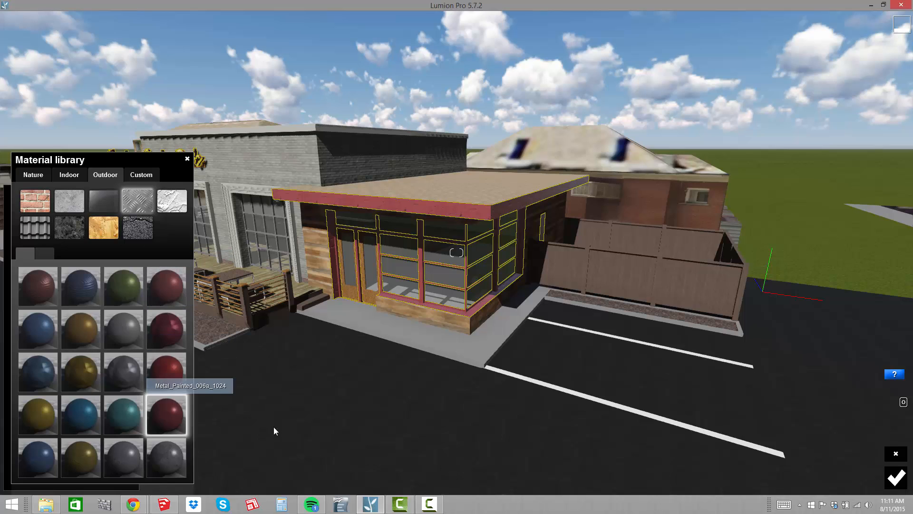
left_click(165, 414)
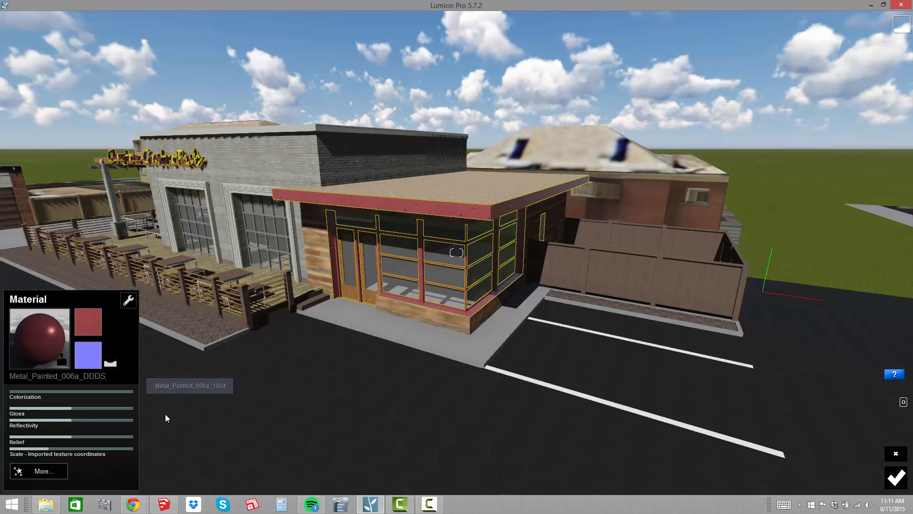
Colorize the painted metal with a dark brown at about half strength and save the material.
left_click(76, 391)
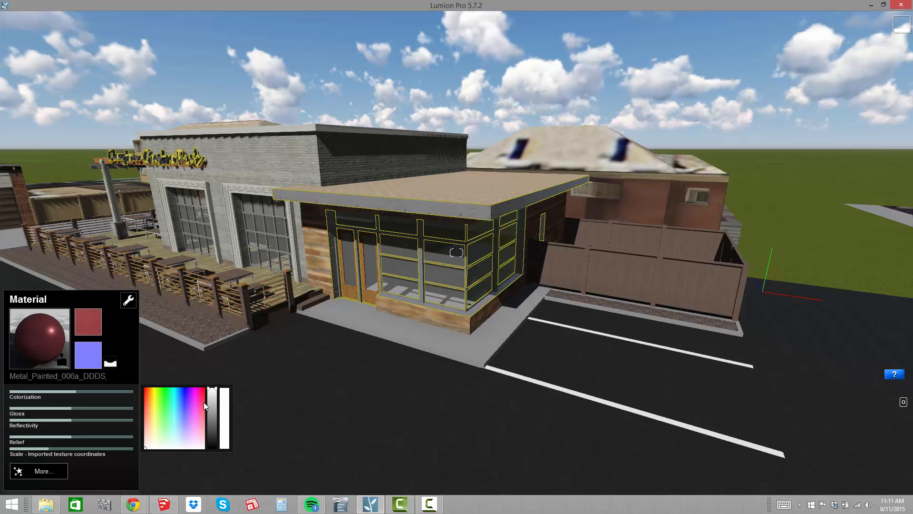
left_click_drag(212, 404, 213, 432)
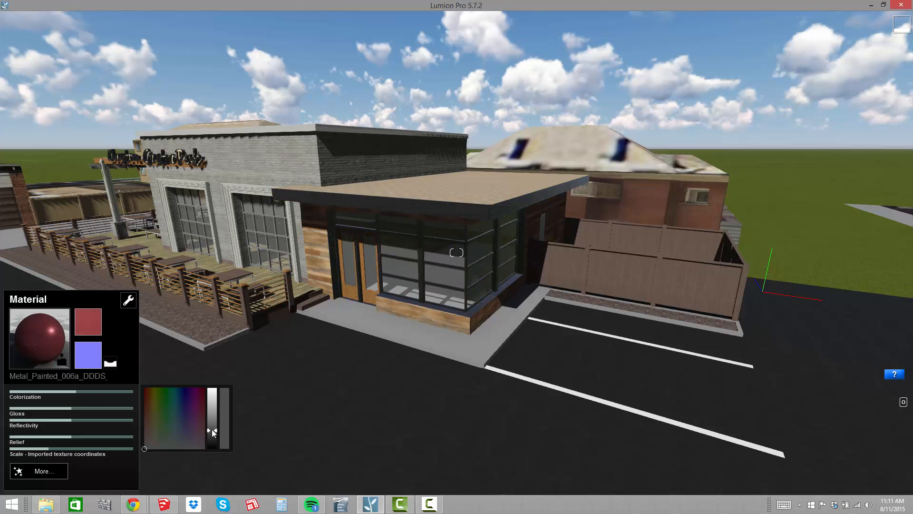
left_click(148, 424)
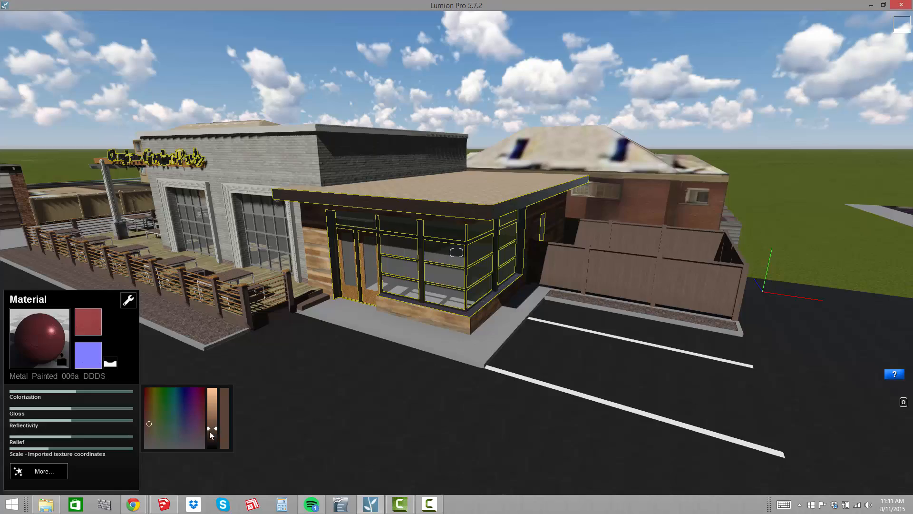
left_click(896, 478)
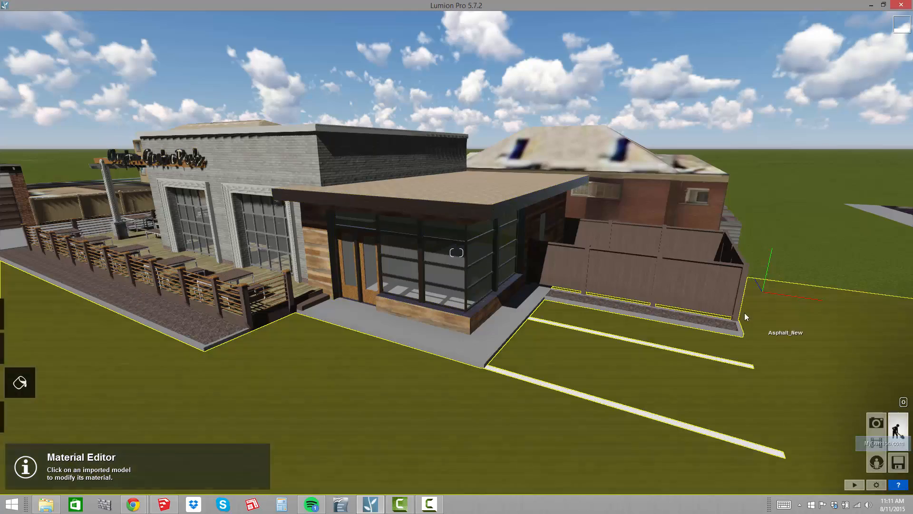
Examine the dark painted metal on the window frames and roof fascia from several distances and angles.
key("w")
right_click_drag(855, 437, 799, 454)
key("s")
right_click_drag(456, 253, 471, 223)
key("w")
key("s")
key("s")
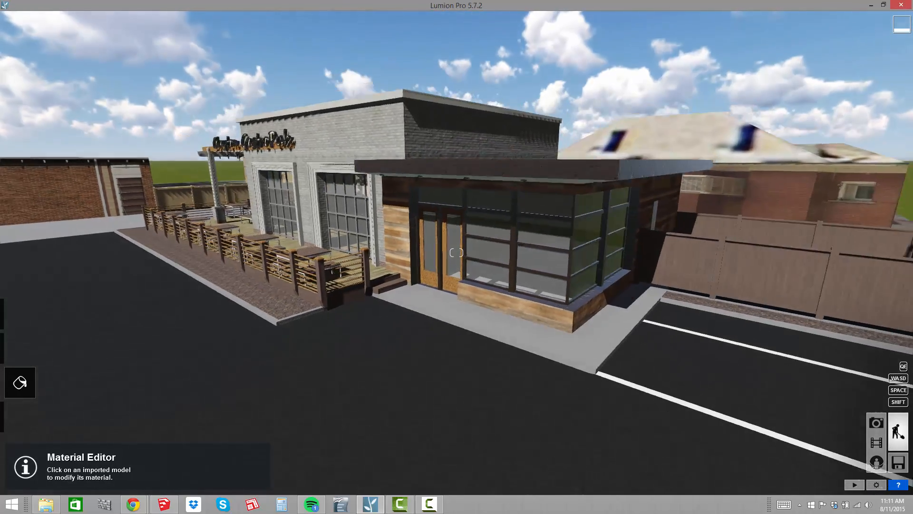